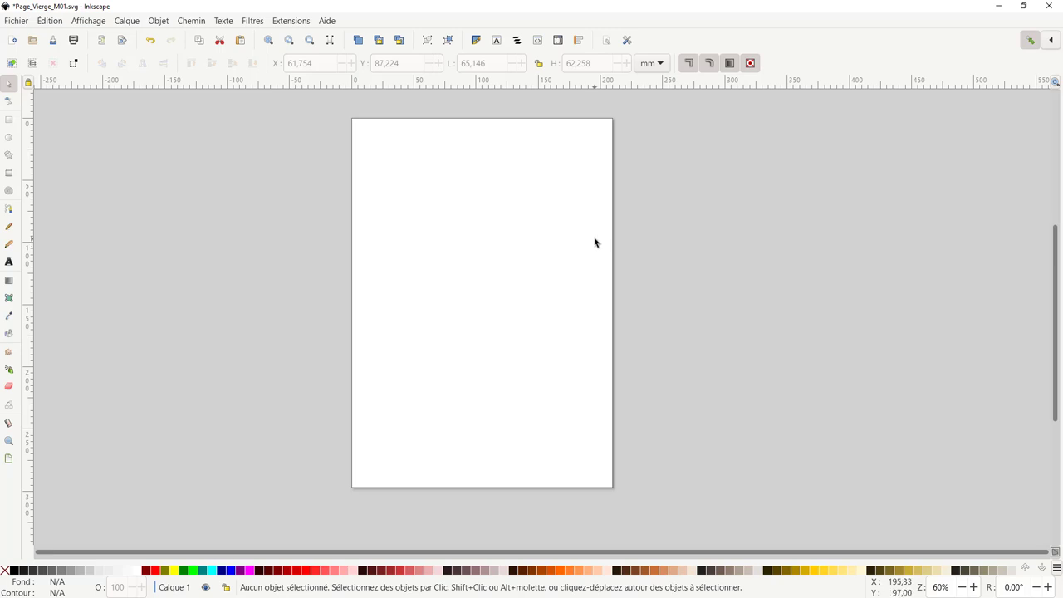
Step: Open the Édition menu above the blank A4 page
{"action": "left_click", "coordinate": [50, 20]}
Step: Open Préférences at Outils > Sélecteur, with the dialog moved left to reveal the page
{"action": "left_click", "coordinate": [69, 429]}
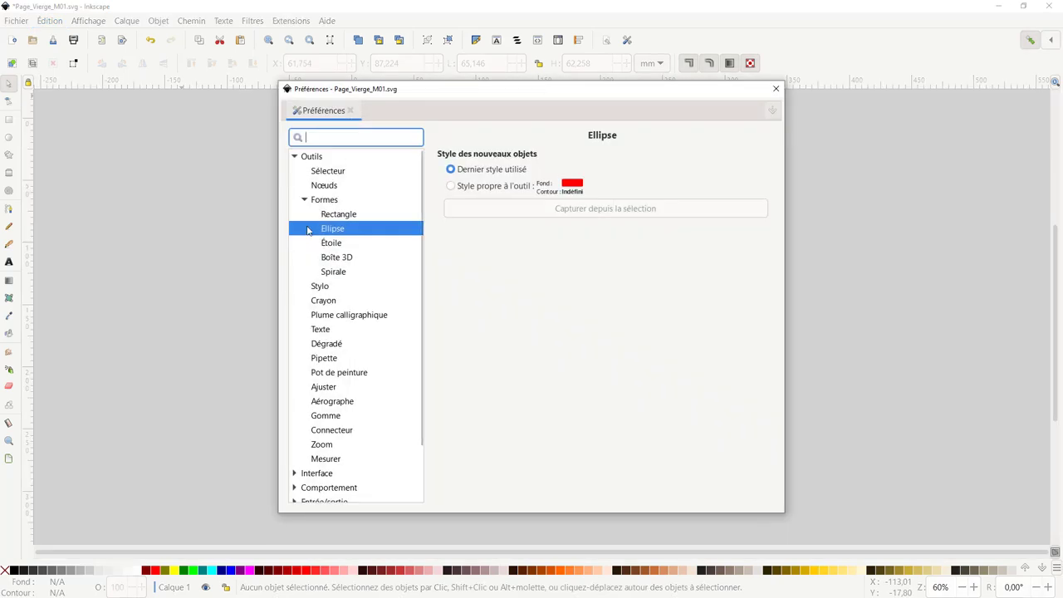
{"action": "double_click", "coordinate": [302, 156]}
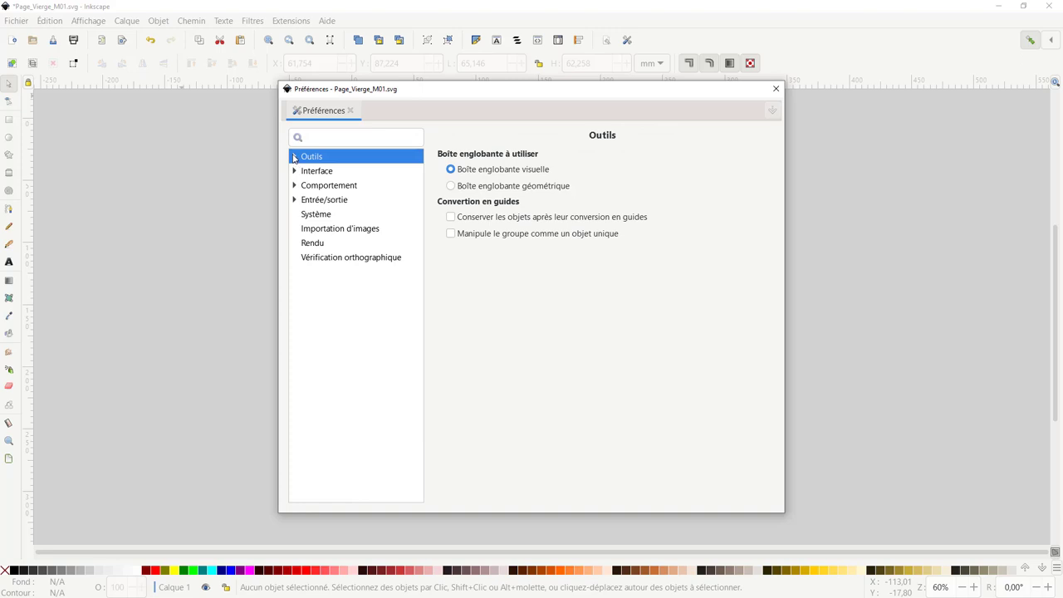
{"action": "left_click", "coordinate": [294, 157]}
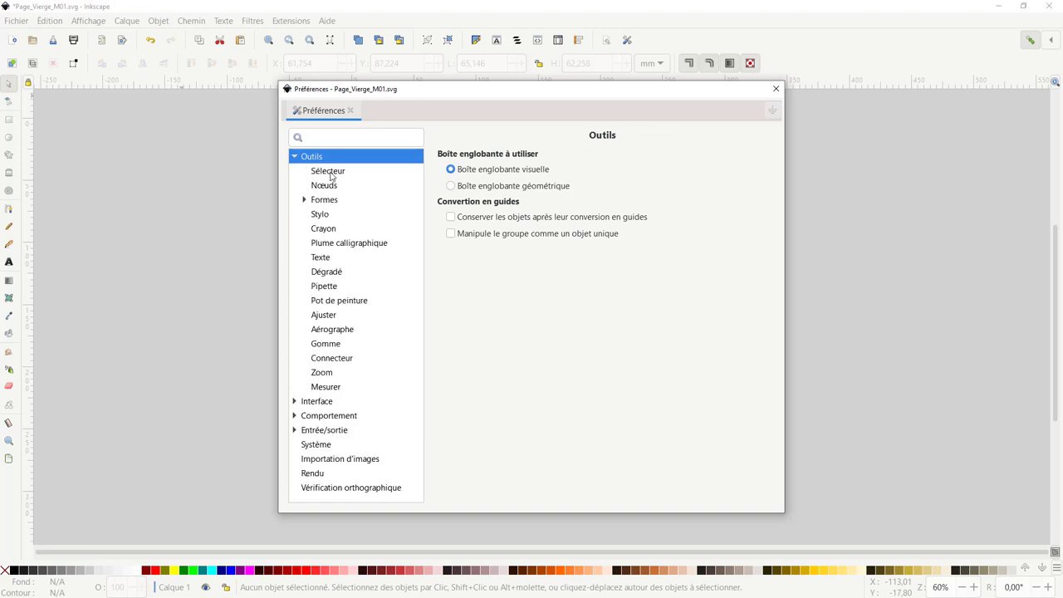
{"action": "left_click_drag", "start_coordinate": [475, 103], "coordinate": [268, 108]}
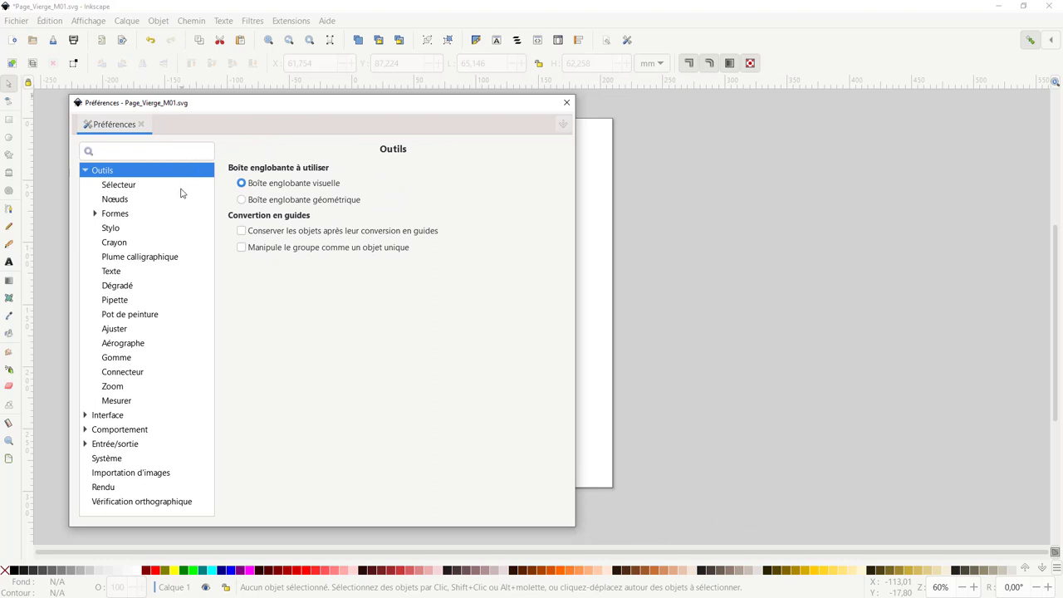
{"action": "left_click", "coordinate": [128, 189]}
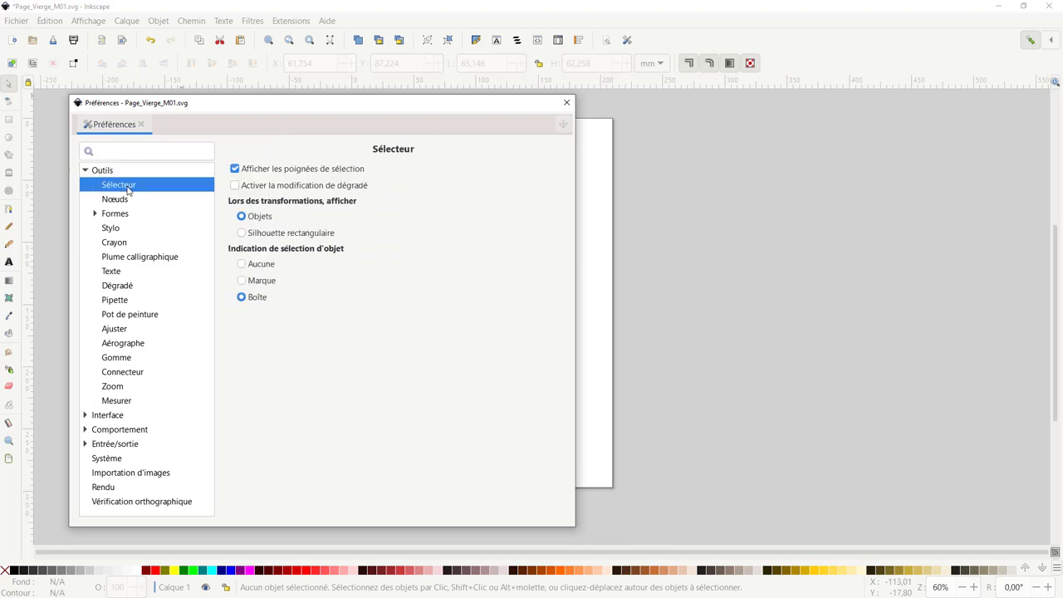
Step: Browse the Nœuds, Formes (Rectangle, Ellipse, Boîte 3D, Spirale), Stylo, Crayon and Plume calligraphique pages
{"action": "left_click", "coordinate": [122, 201]}
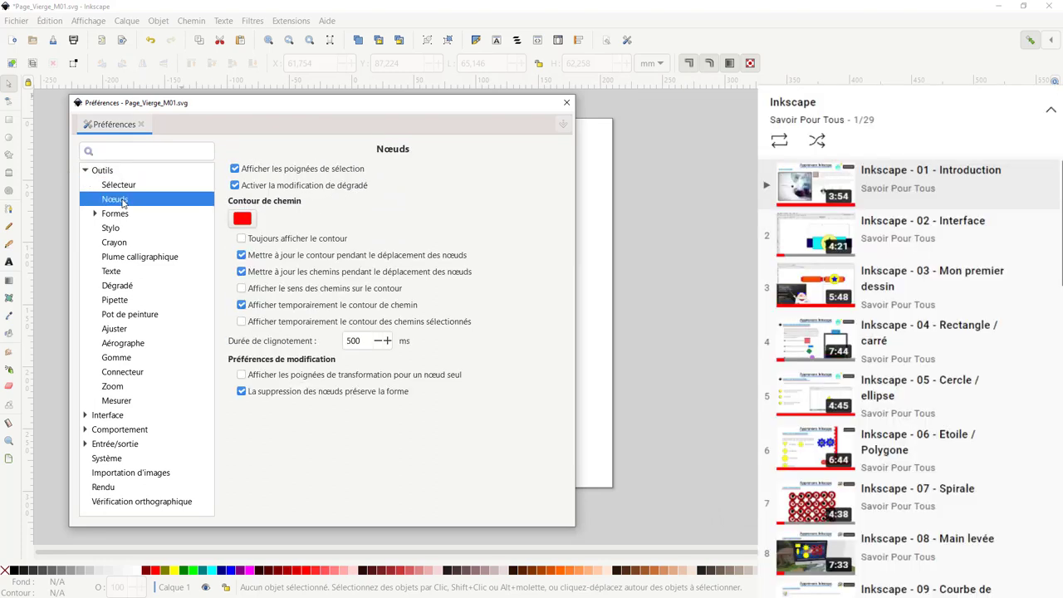
{"action": "left_click", "coordinate": [121, 214]}
{"action": "left_click", "coordinate": [95, 214]}
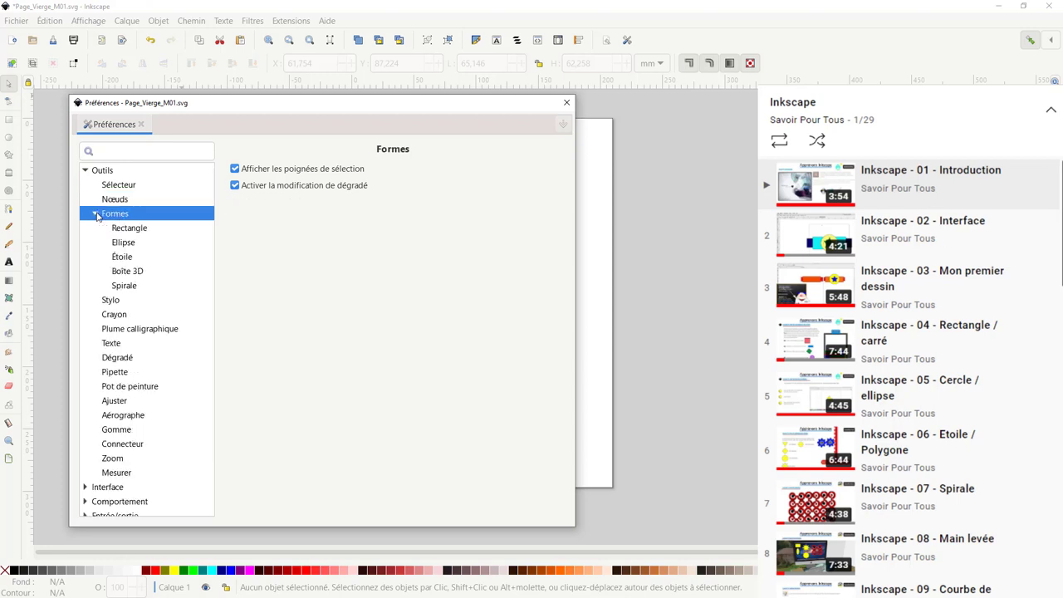
{"action": "left_click", "coordinate": [130, 229]}
{"action": "left_click", "coordinate": [127, 243]}
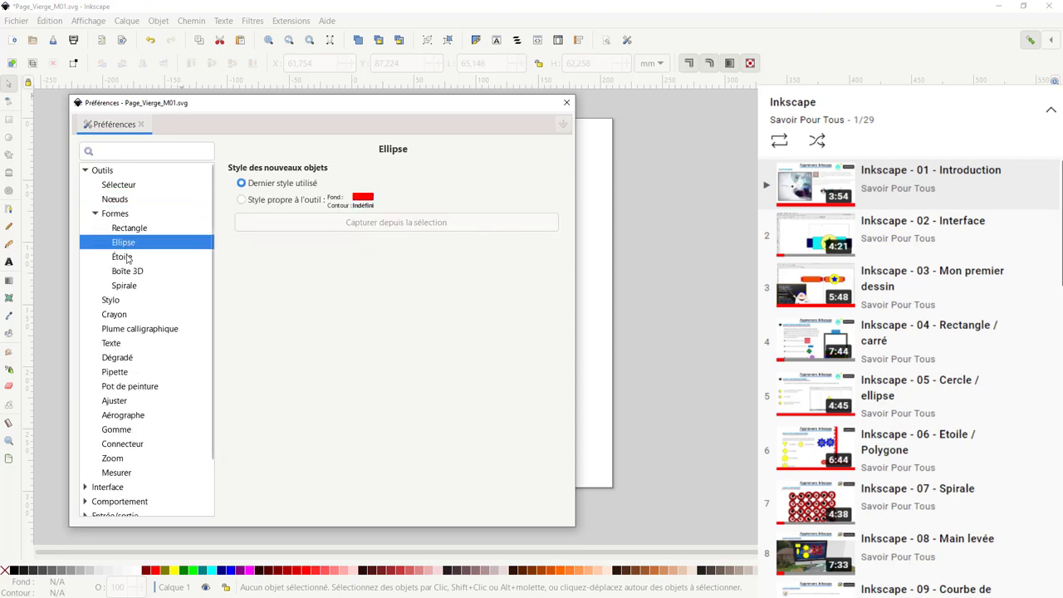
{"action": "left_click", "coordinate": [127, 271]}
{"action": "left_click", "coordinate": [124, 286]}
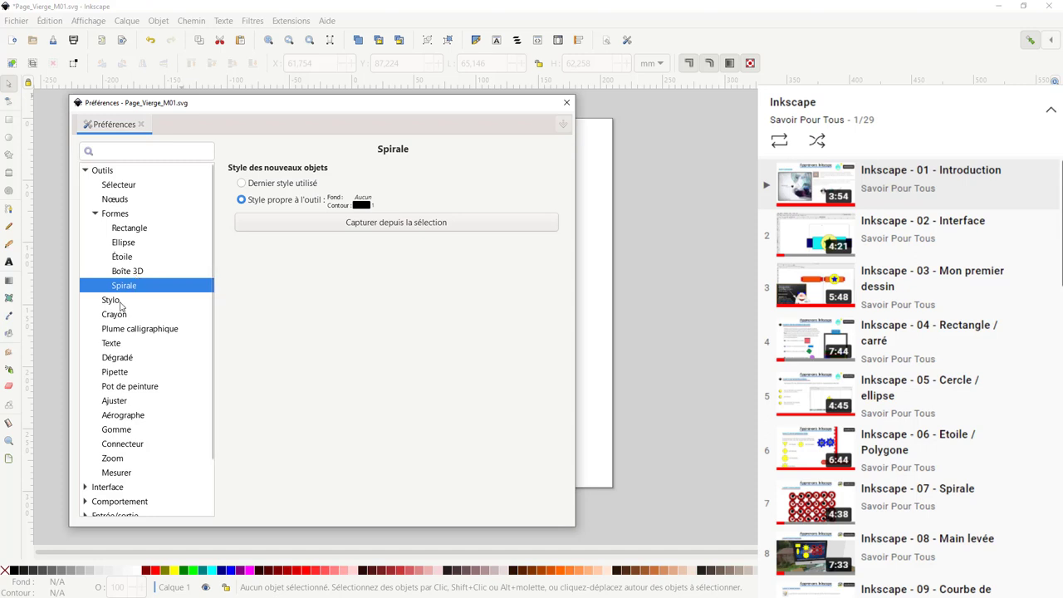
{"action": "left_click", "coordinate": [120, 302]}
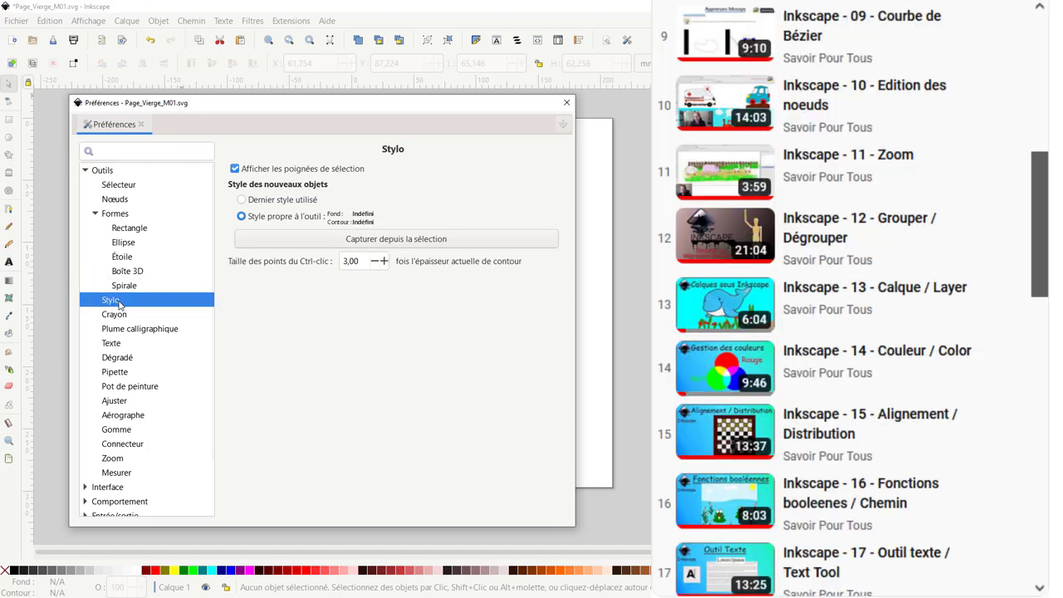
{"action": "left_click", "coordinate": [123, 315]}
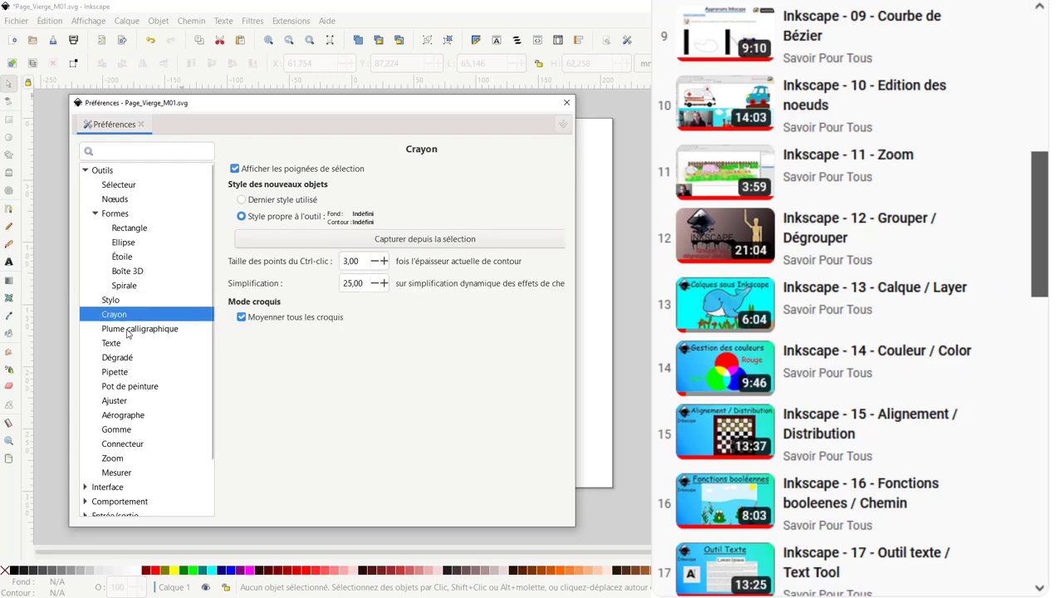
{"action": "left_click", "coordinate": [128, 330]}
Step: Browse the Texte through Mesurer tool pages, then fold the Formes group
{"action": "left_click", "coordinate": [118, 346]}
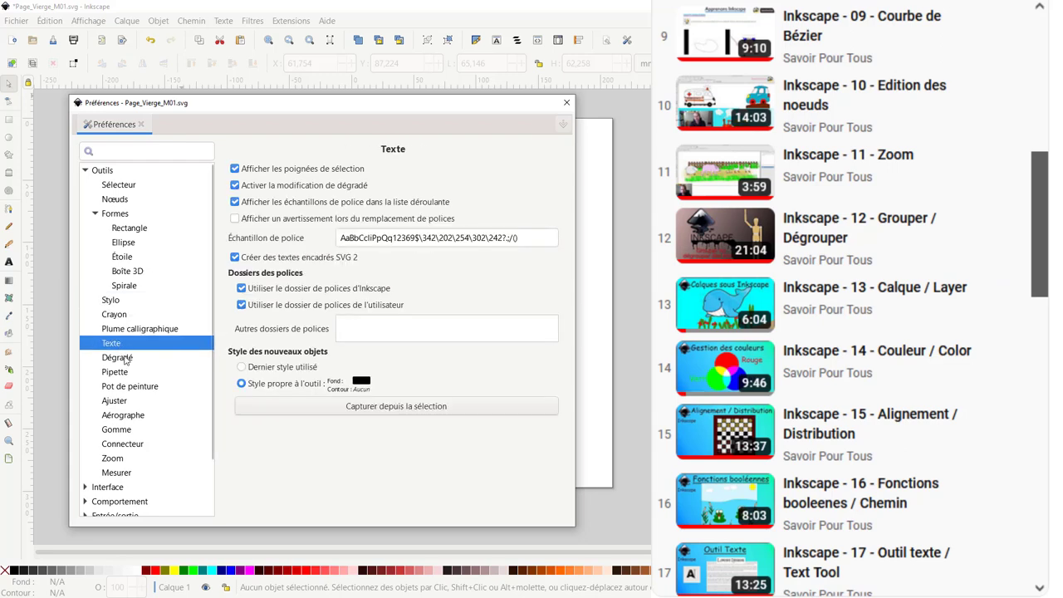
{"action": "left_click", "coordinate": [126, 359]}
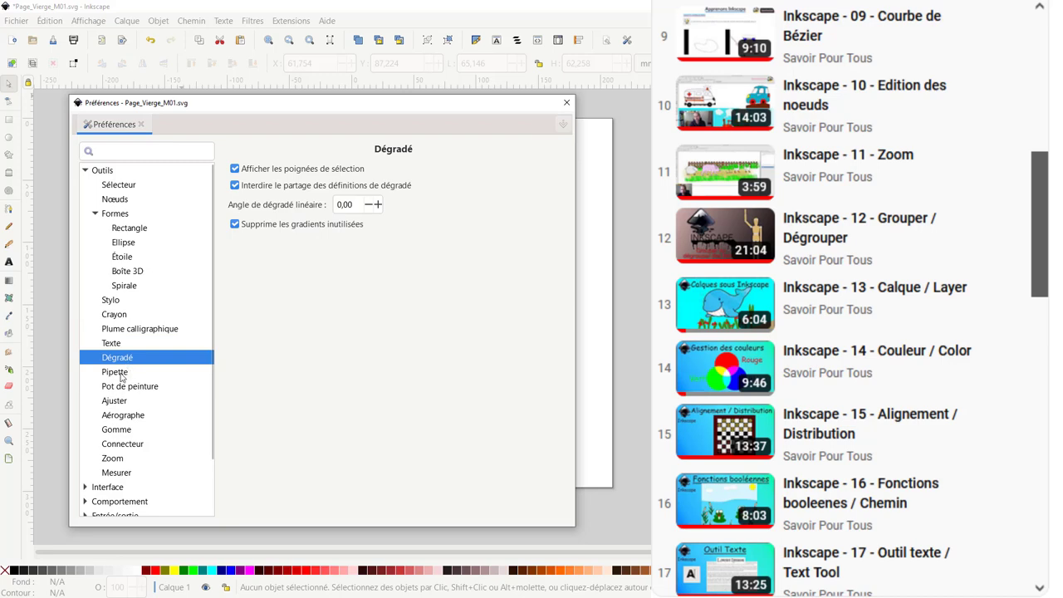
{"action": "left_click", "coordinate": [122, 375]}
{"action": "left_click", "coordinate": [123, 386]}
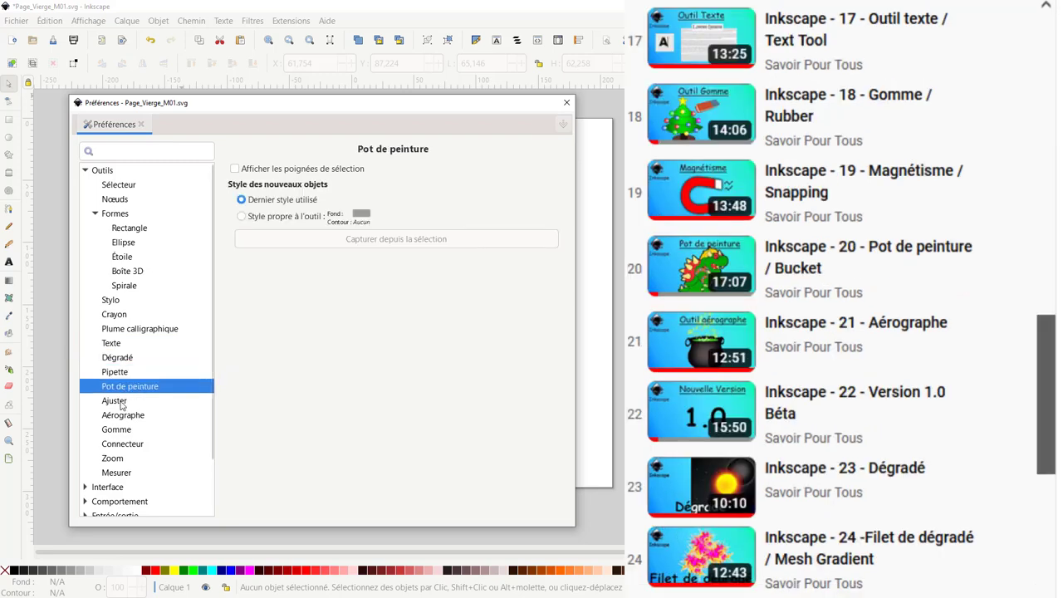
{"action": "left_click", "coordinate": [122, 404]}
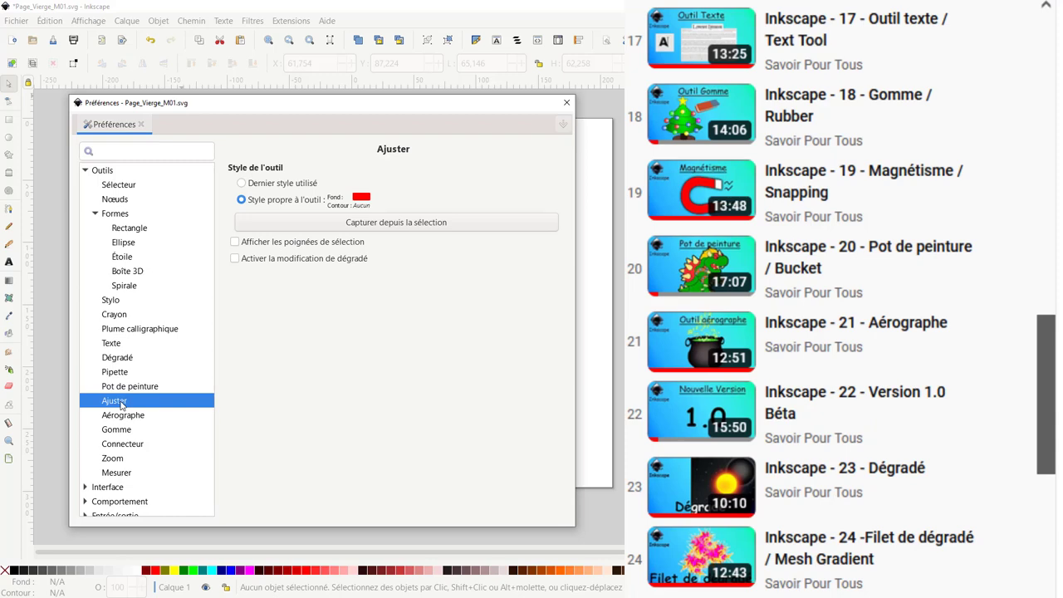
{"action": "left_click", "coordinate": [122, 415]}
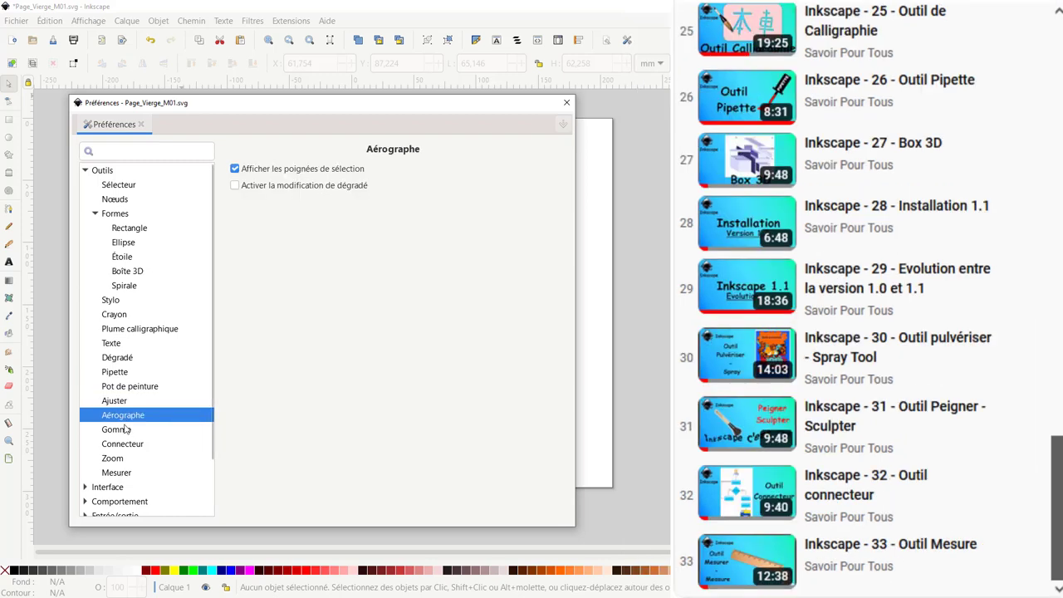
{"action": "left_click", "coordinate": [125, 430]}
{"action": "left_click", "coordinate": [127, 447]}
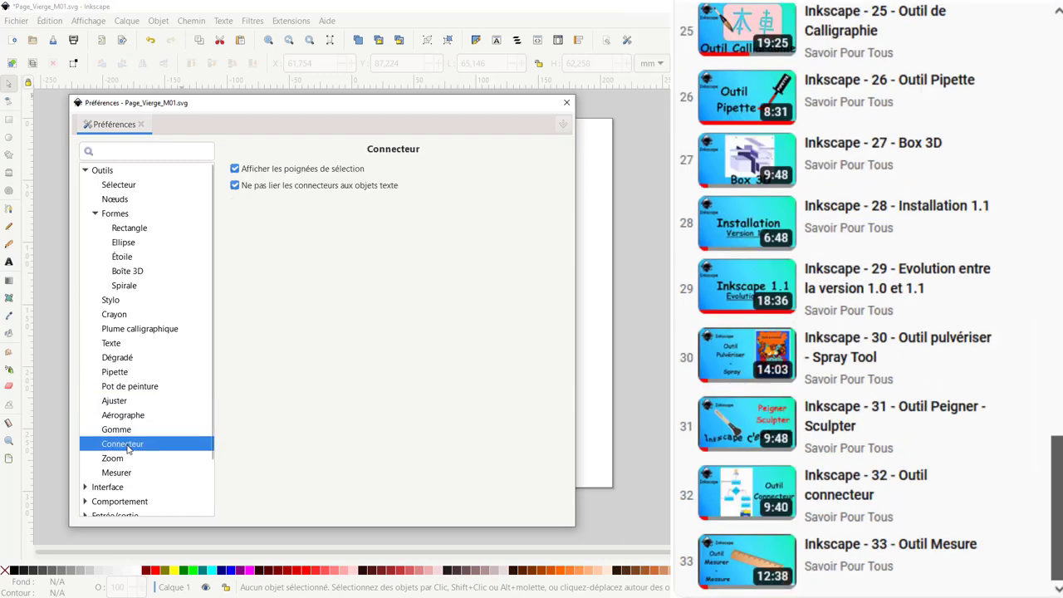
{"action": "left_click", "coordinate": [124, 464]}
{"action": "left_click", "coordinate": [125, 476]}
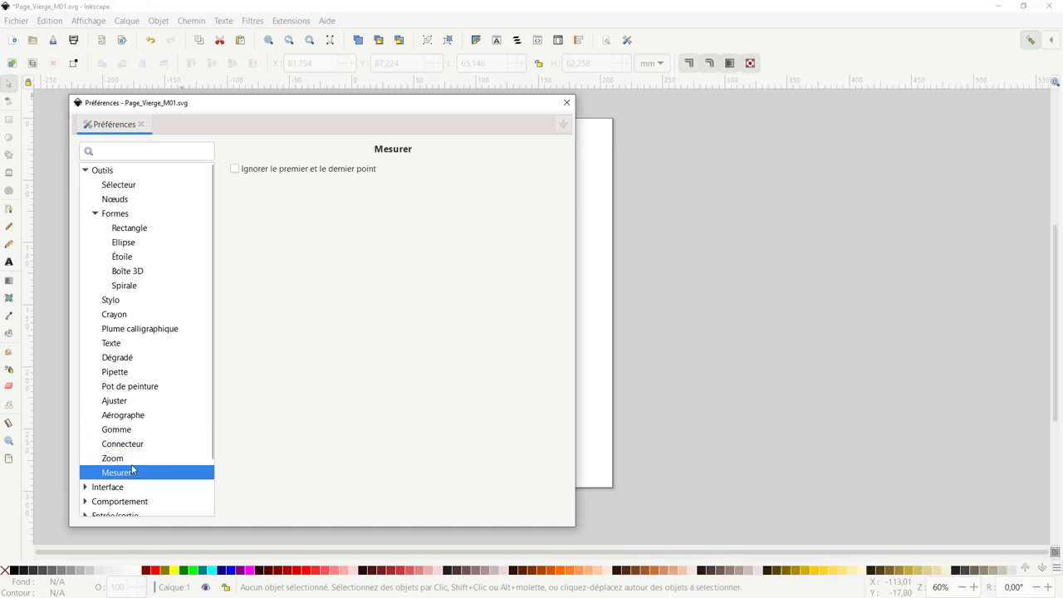
{"action": "left_click", "coordinate": [95, 214]}
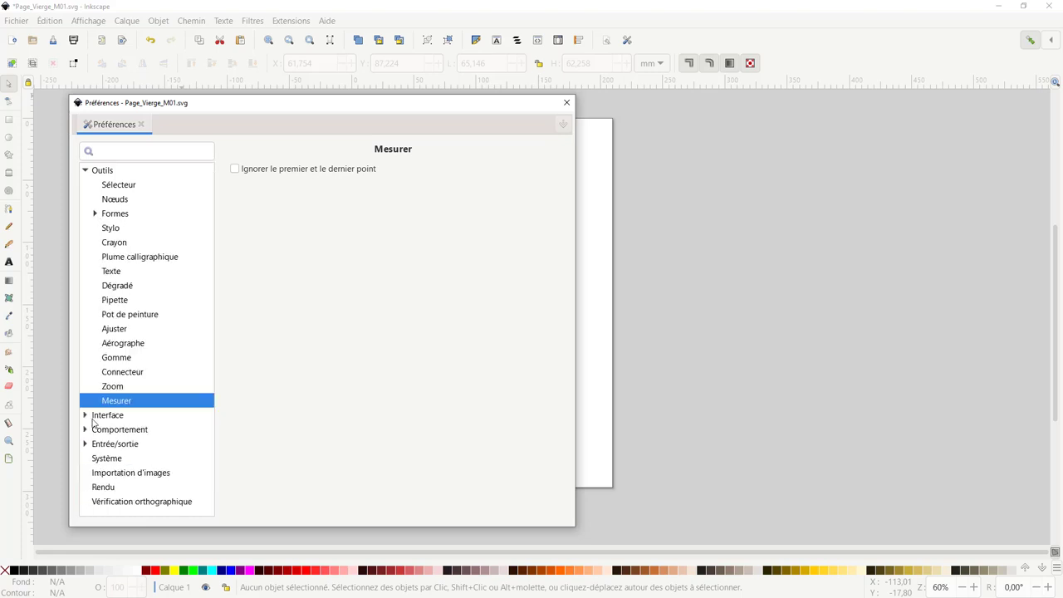
Step: Under Interface > Thème, set the icon theme to Utiliser les icônes système (Adwaita)
{"action": "left_click", "coordinate": [85, 414]}
{"action": "scroll", "coordinate": [137, 382], "scroll_direction": "down", "scroll_amount": 2}
{"action": "left_click", "coordinate": [126, 341]}
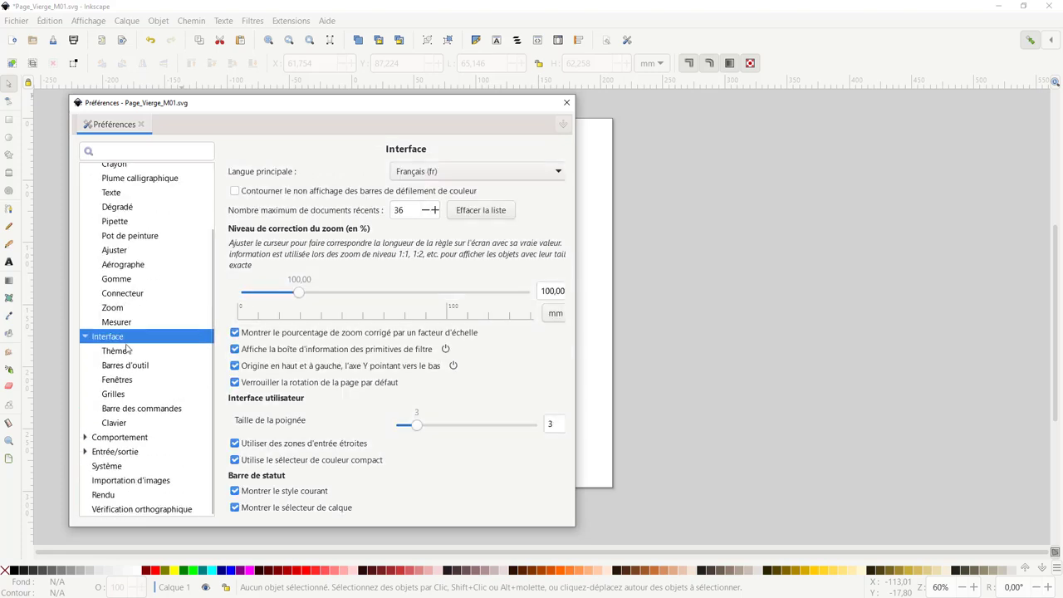
{"action": "left_click", "coordinate": [122, 352]}
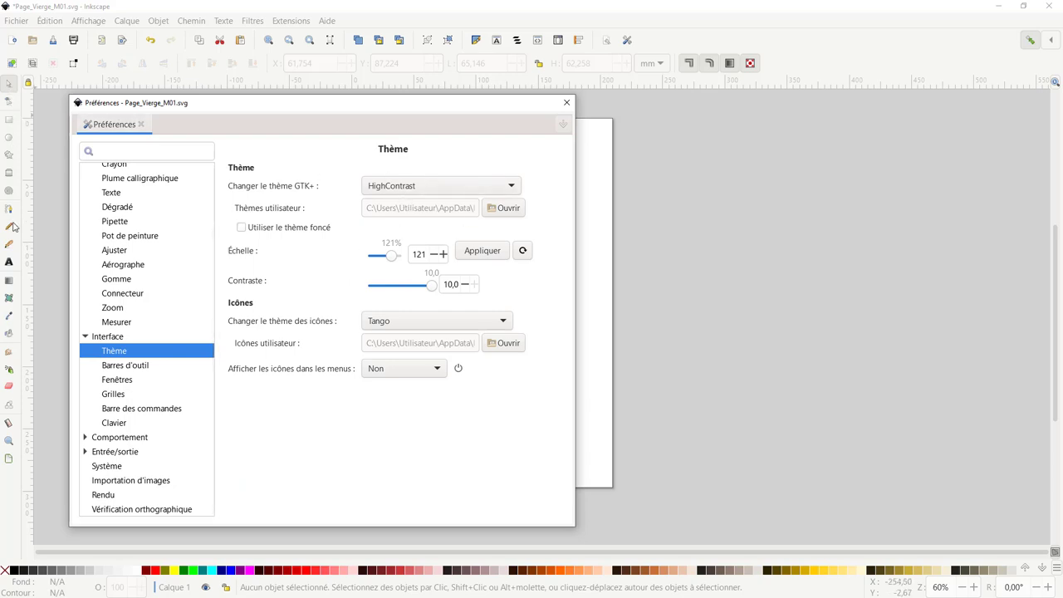
{"action": "left_click", "coordinate": [384, 325]}
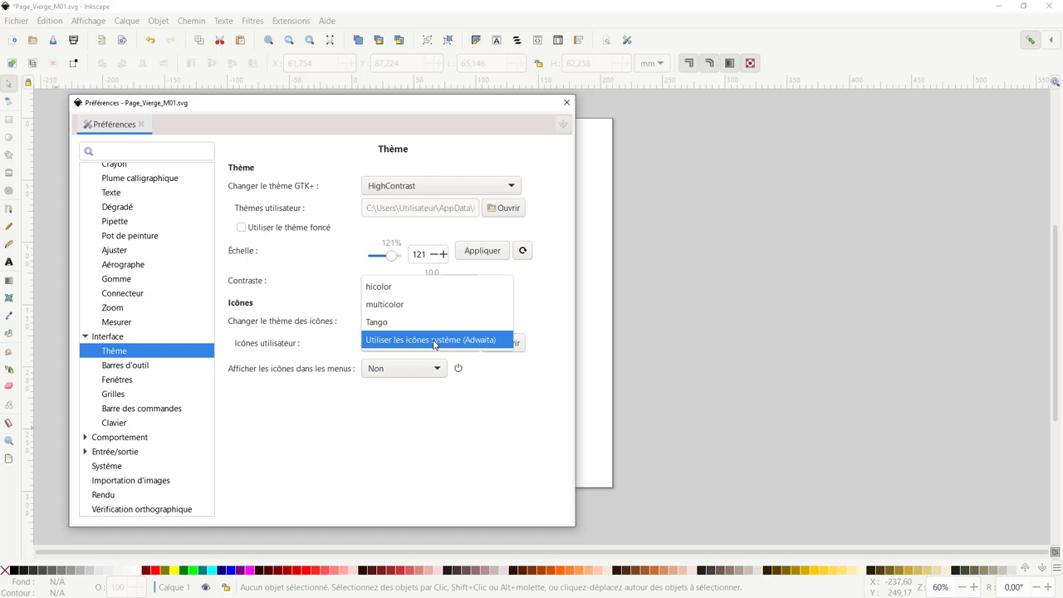
{"action": "left_click", "coordinate": [436, 341]}
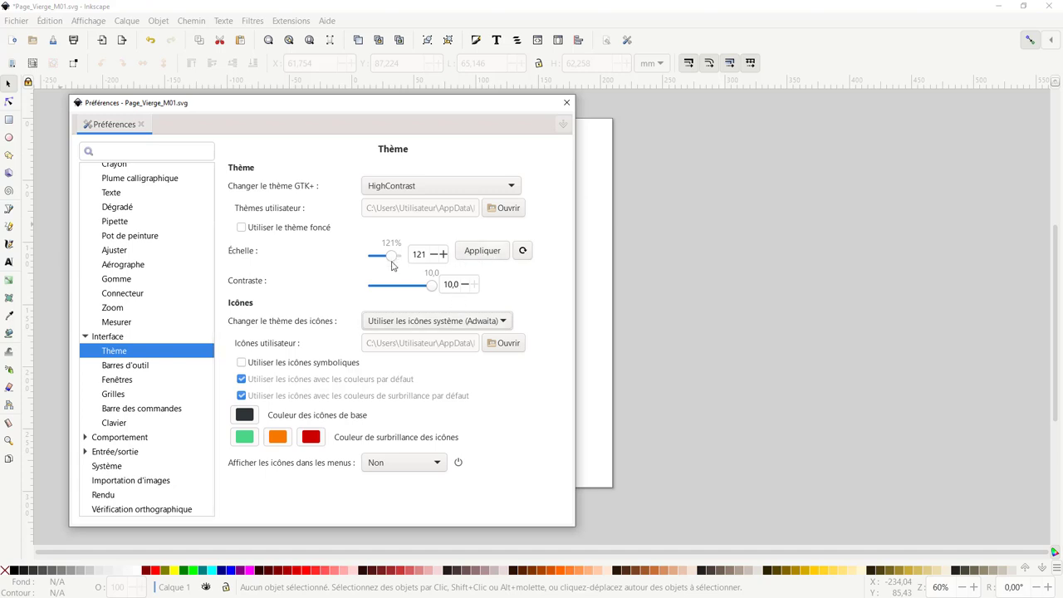
Step: Try the Minwaita-Inkscape-Dark GTK theme, then return to HighContrast
{"action": "left_click", "coordinate": [412, 188]}
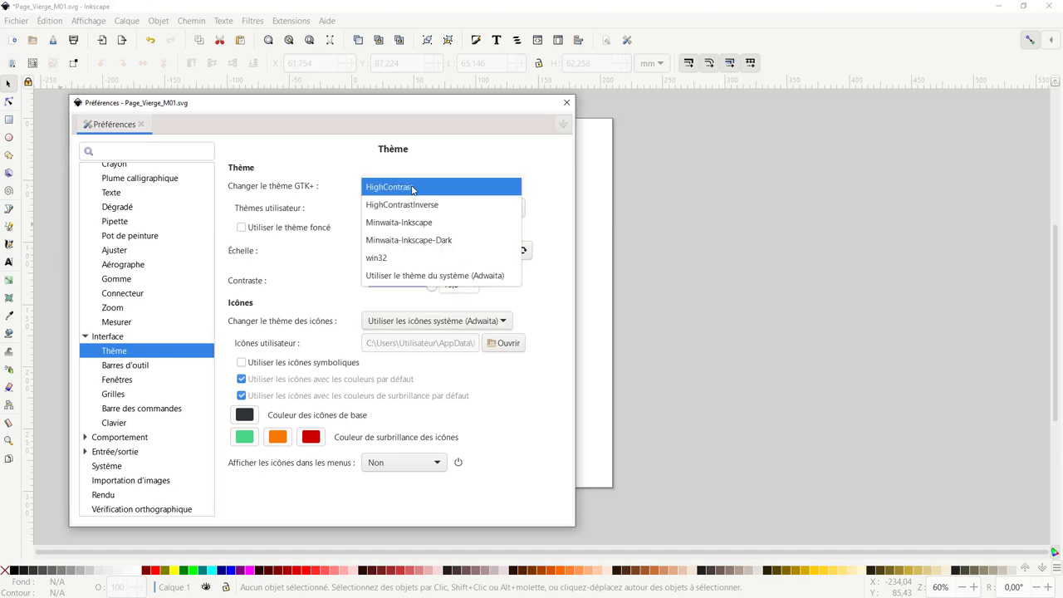
{"action": "left_click", "coordinate": [415, 240]}
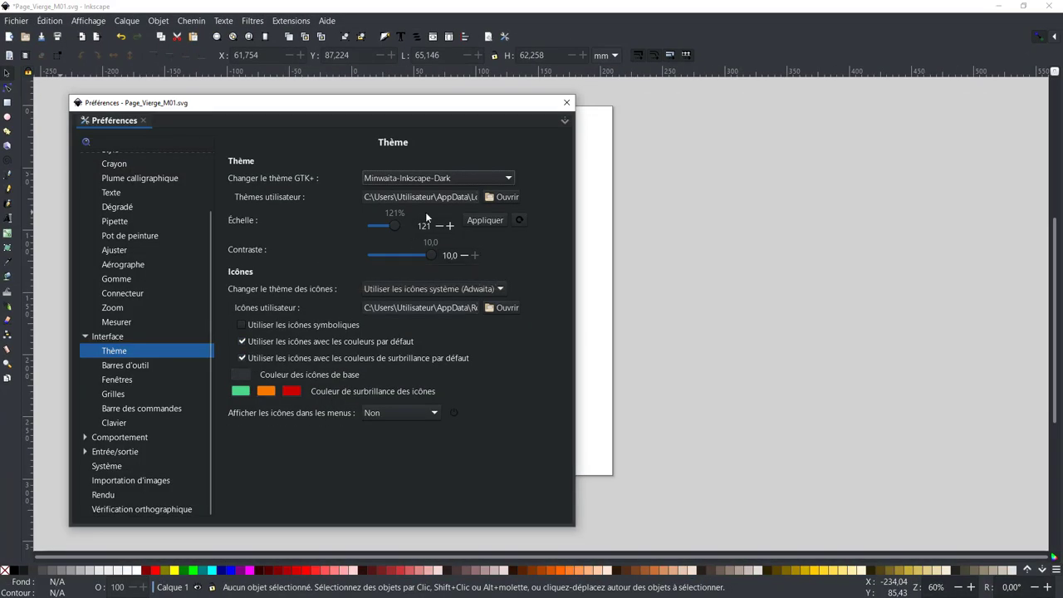
{"action": "left_click", "coordinate": [432, 179]}
{"action": "left_click", "coordinate": [413, 125]}
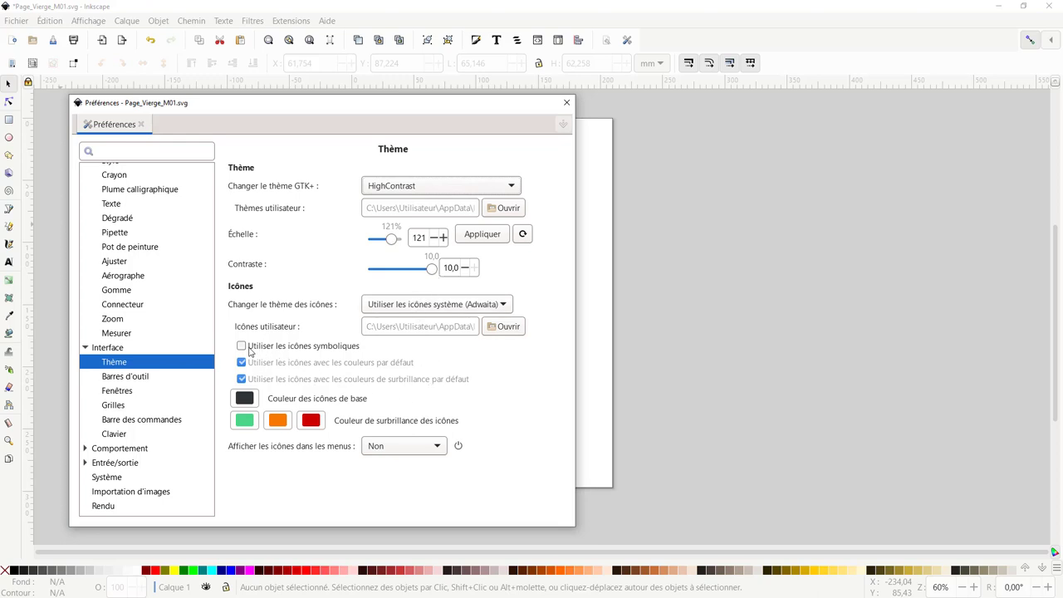
Step: Toggle symbolic icons on and off, then set the icon theme back to Tango
{"action": "left_click", "coordinate": [242, 346]}
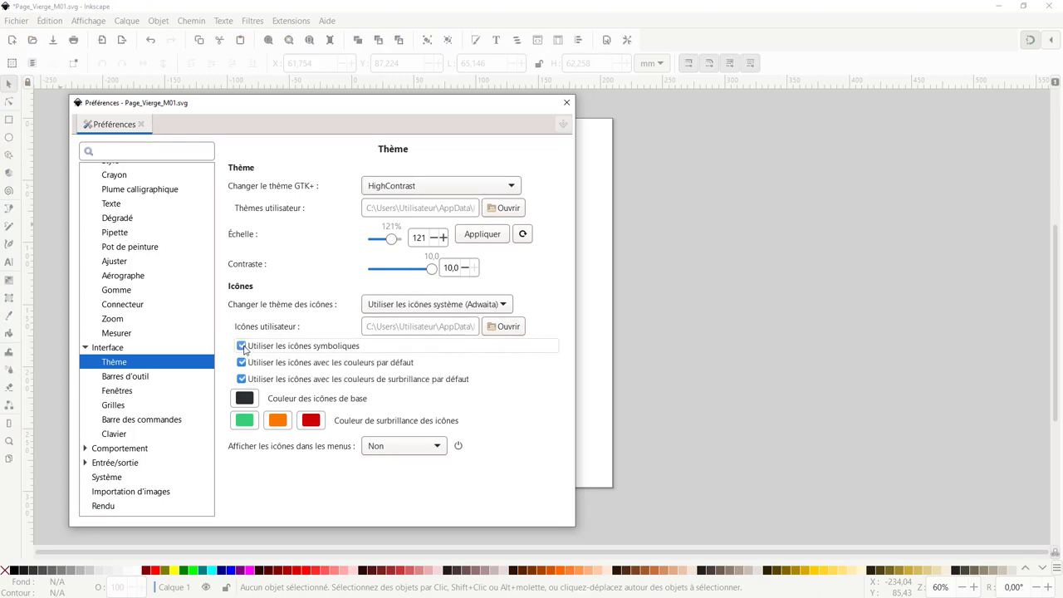
{"action": "left_click", "coordinate": [241, 347]}
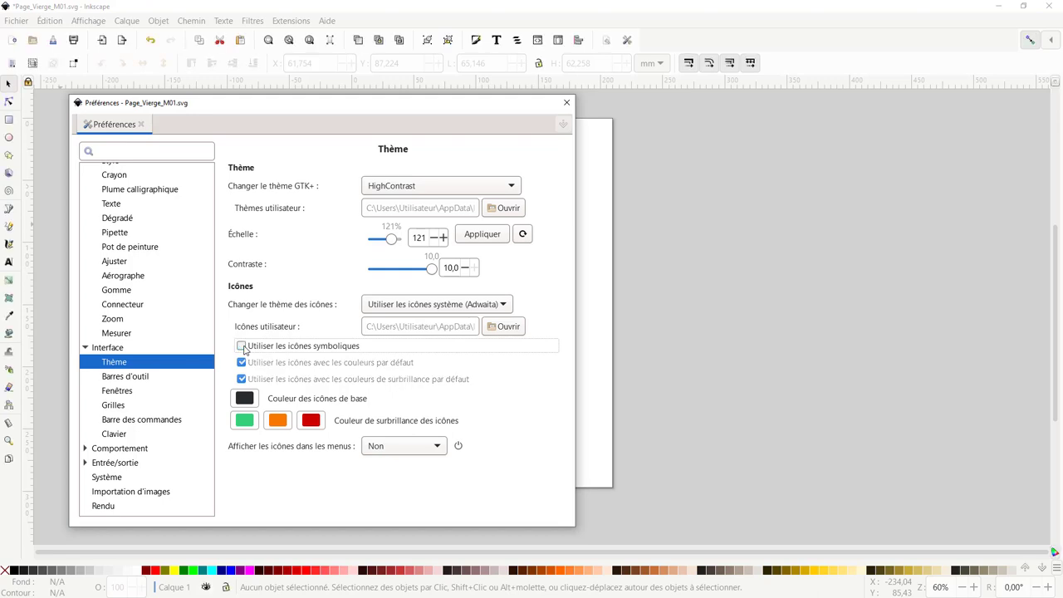
{"action": "left_click", "coordinate": [414, 305]}
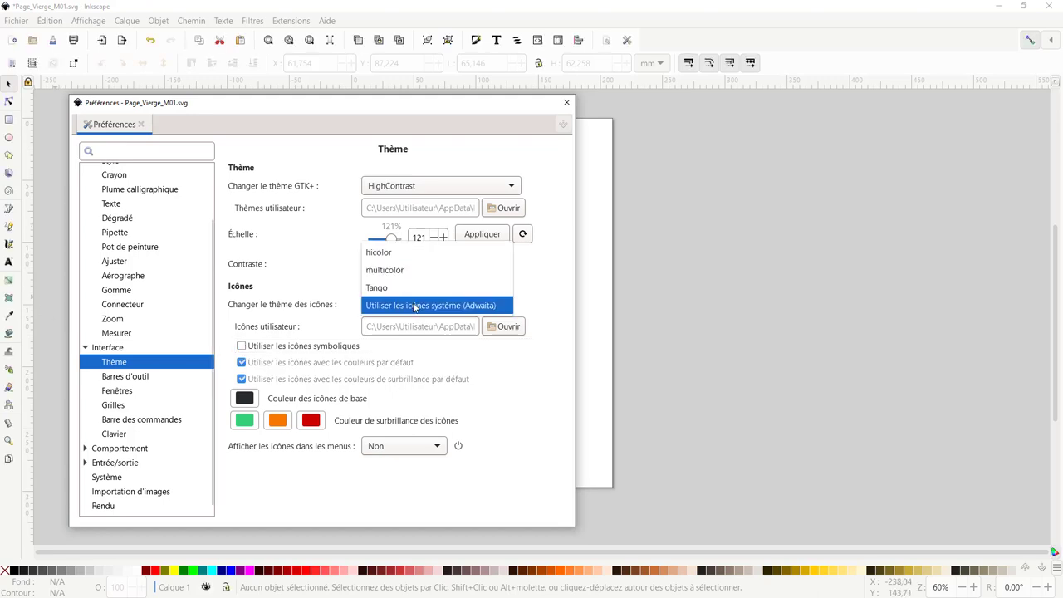
{"action": "left_click", "coordinate": [400, 288]}
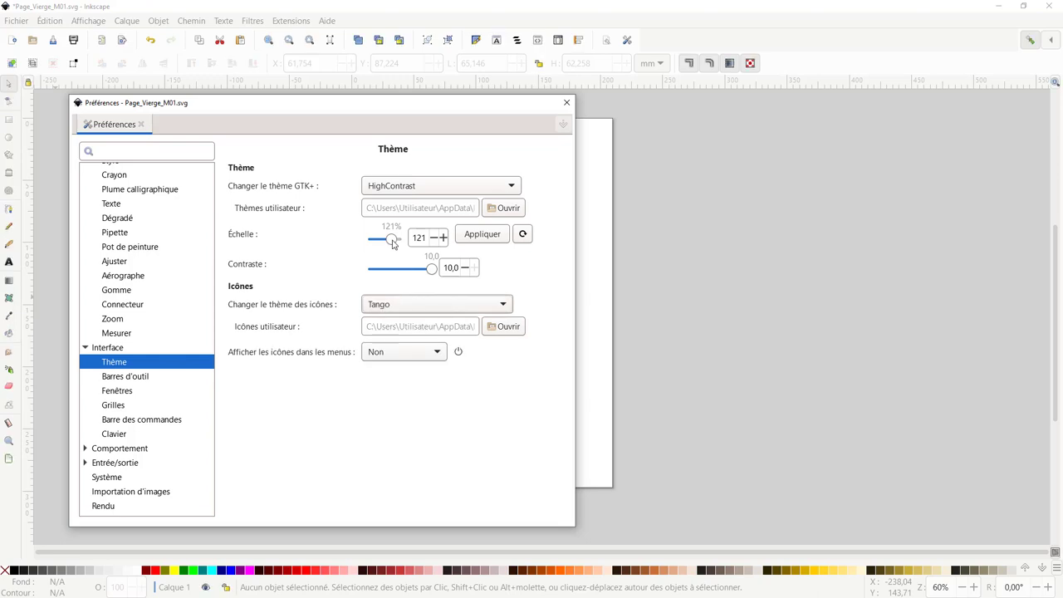
Step: Nudge the interface scale and enlarge the Barres d'outil toolbar icons to 144%
{"action": "left_click_drag", "start_coordinate": [393, 243], "coordinate": [394, 241]}
{"action": "left_click", "coordinate": [143, 377]}
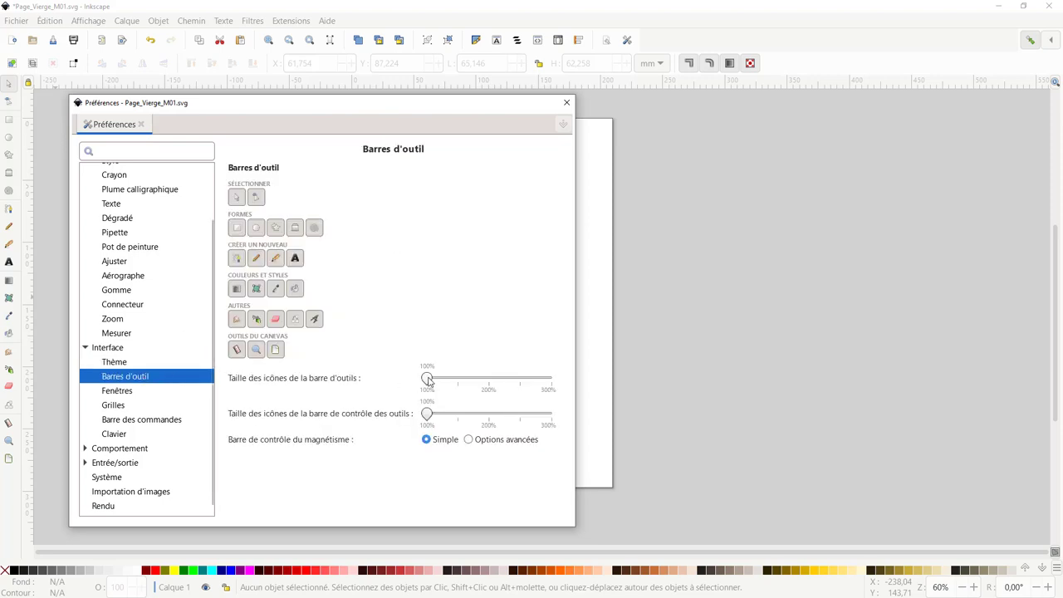
{"action": "left_click_drag", "start_coordinate": [428, 379], "coordinate": [456, 381]}
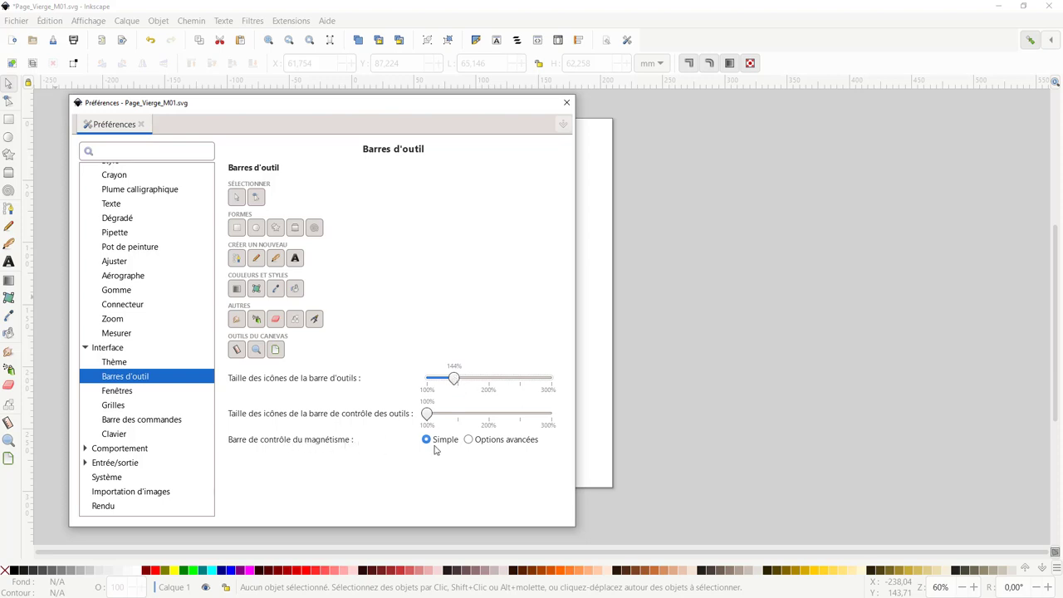
{"action": "left_click", "coordinate": [124, 392]}
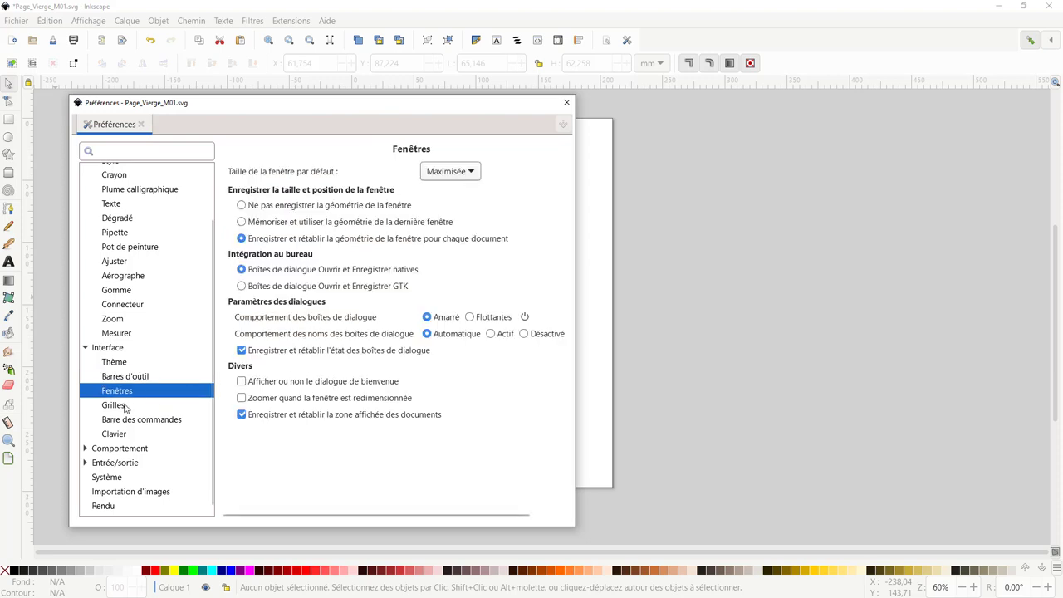
Step: Show the Grilles page with 1,000 spacing and a major line every 5
{"action": "left_click", "coordinate": [129, 407]}
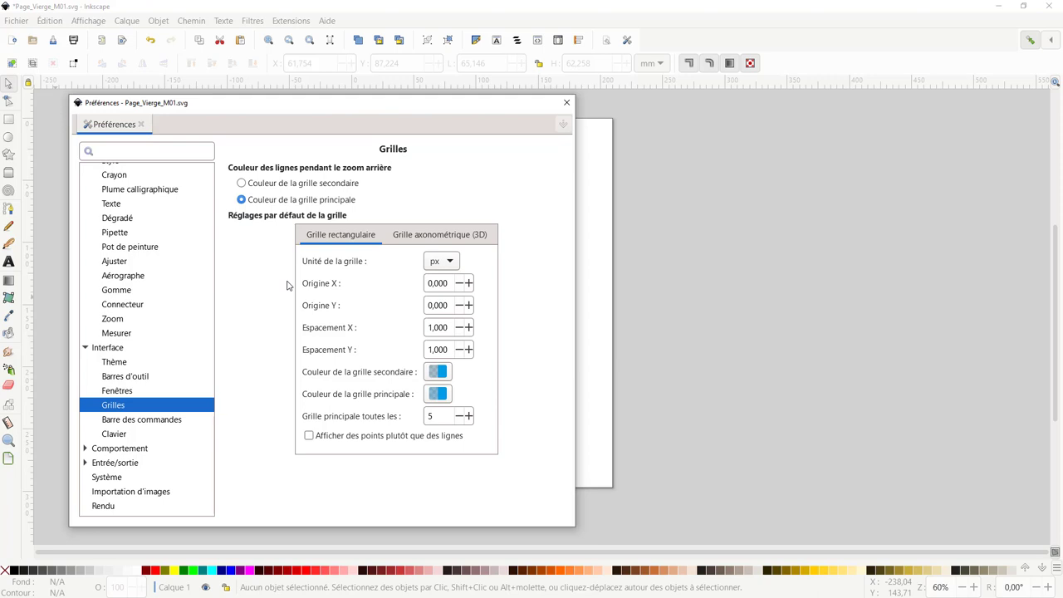
Step: View the Barre des commandes and Comportement > Sélection pages, then close Preferences
{"action": "left_click", "coordinate": [140, 423]}
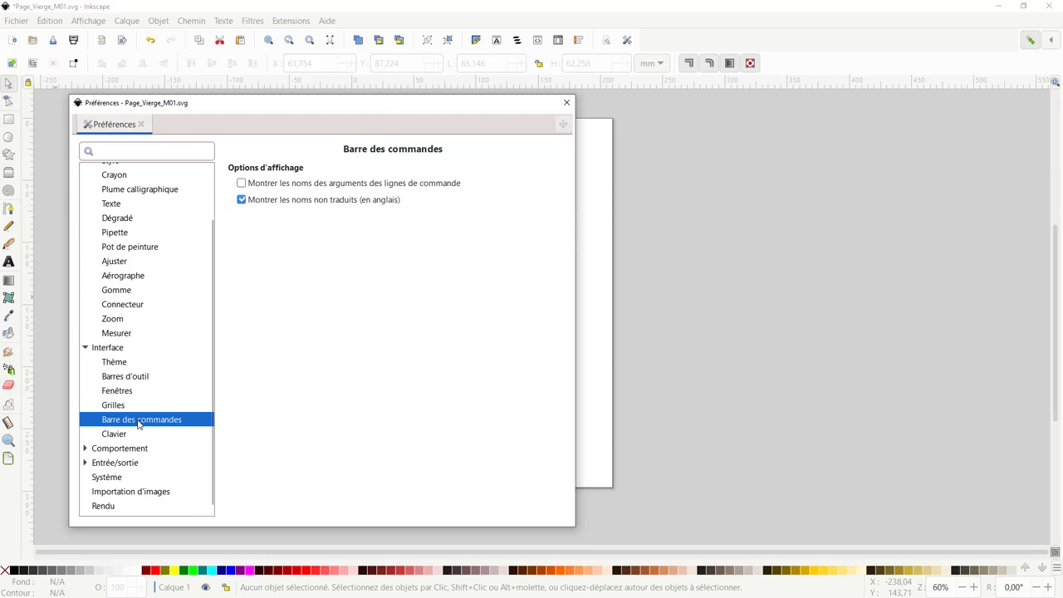
{"action": "left_click", "coordinate": [86, 449]}
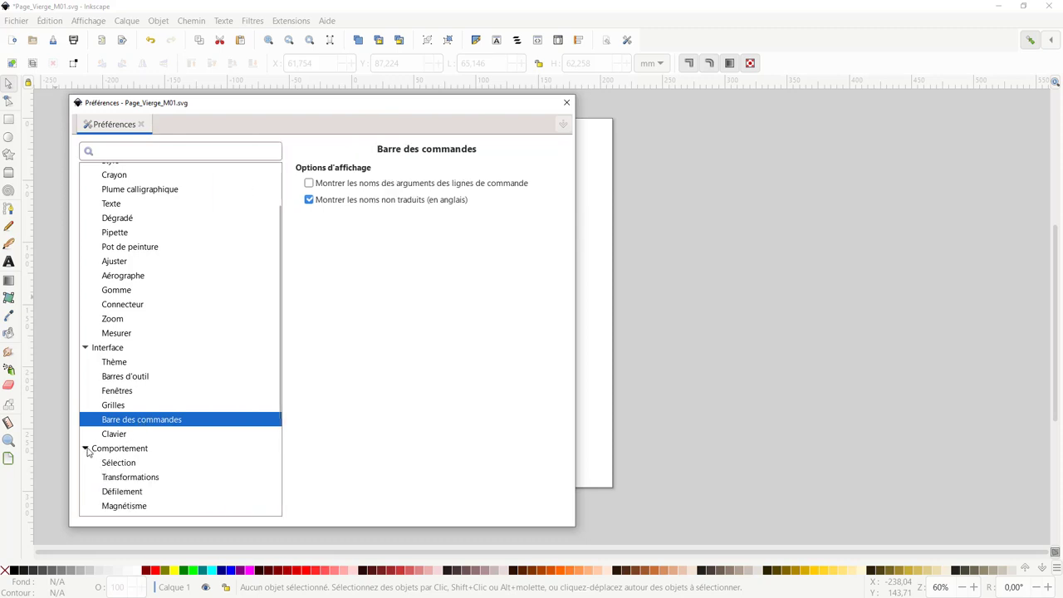
{"action": "left_click", "coordinate": [133, 464]}
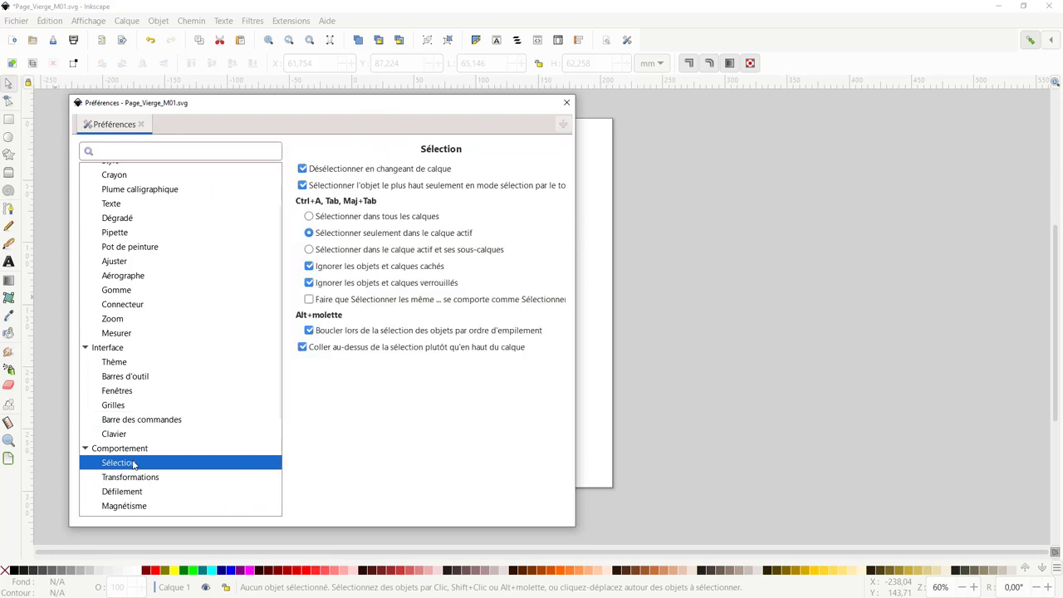
{"action": "left_click", "coordinate": [566, 103]}
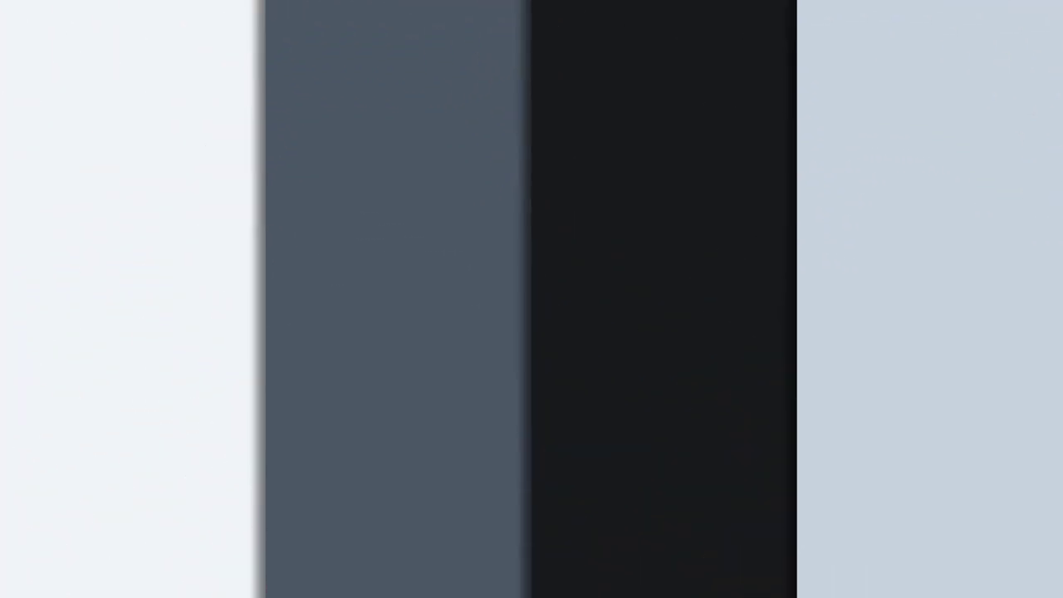
Step: Start the channel's Inkscape playlist with TOUT LIRE and pause its first video
{"action": "scroll", "coordinate": [398, 282], "scroll_direction": "down", "scroll_amount": 1}
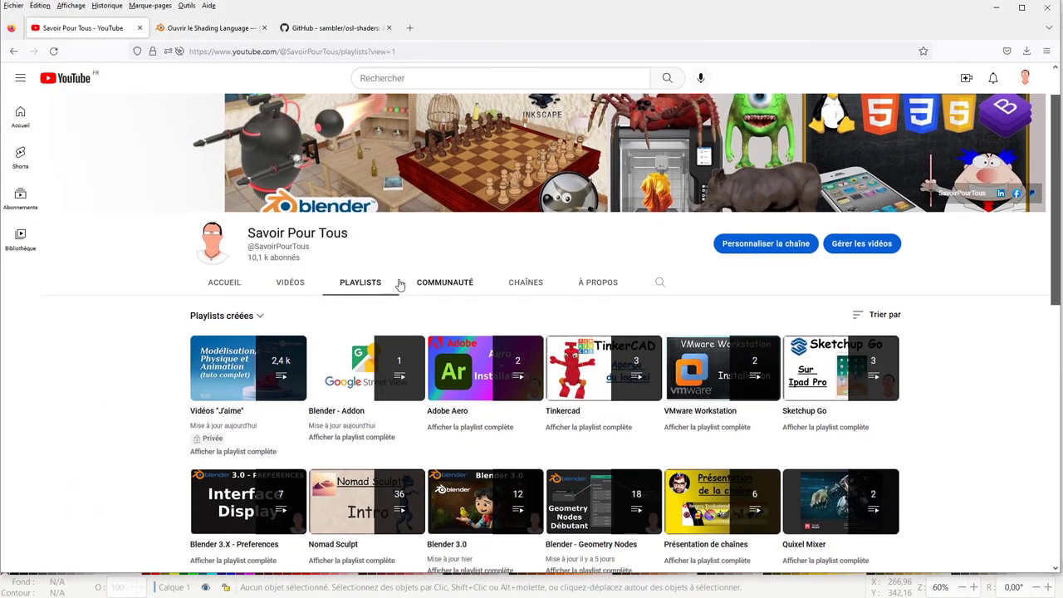
{"action": "left_click", "coordinate": [260, 310]}
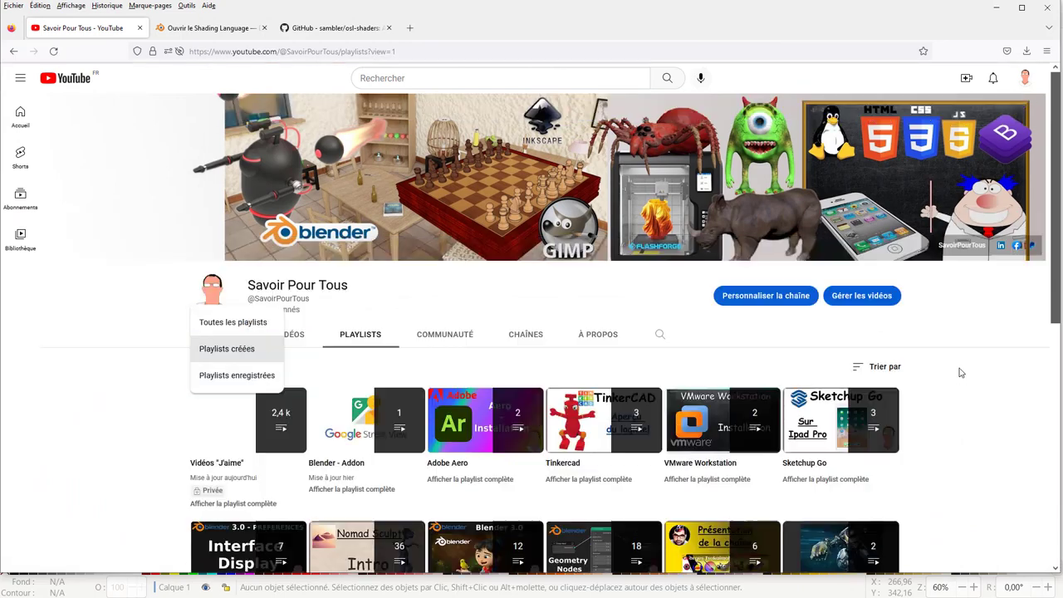
{"action": "left_click", "coordinate": [952, 366]}
{"action": "scroll", "coordinate": [945, 353], "scroll_direction": "down", "scroll_amount": 3}
{"action": "scroll", "coordinate": [941, 348], "scroll_direction": "down", "scroll_amount": 2}
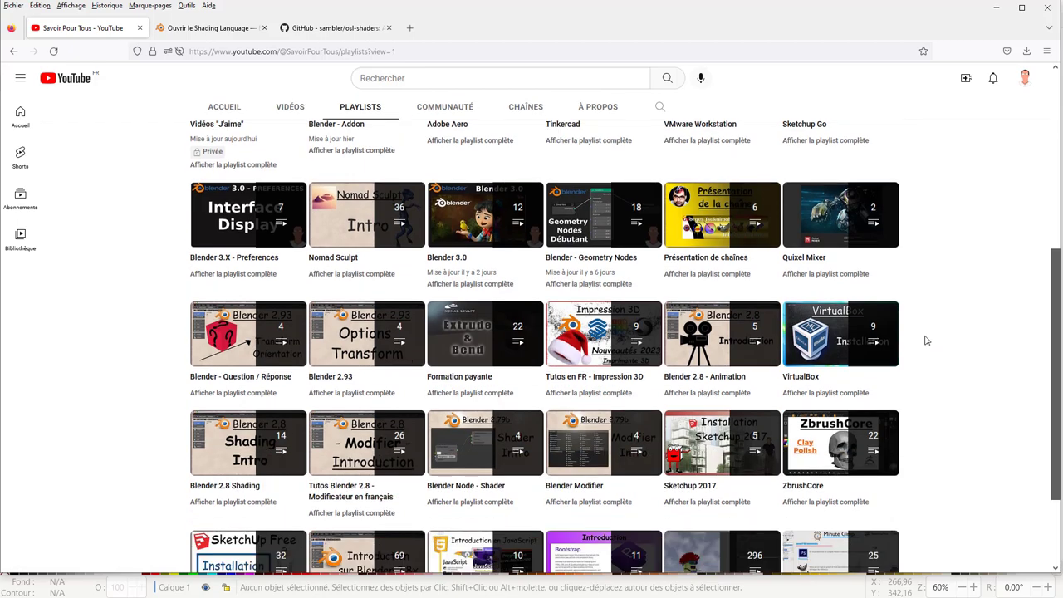
{"action": "scroll", "coordinate": [926, 339], "scroll_direction": "down", "scroll_amount": 2}
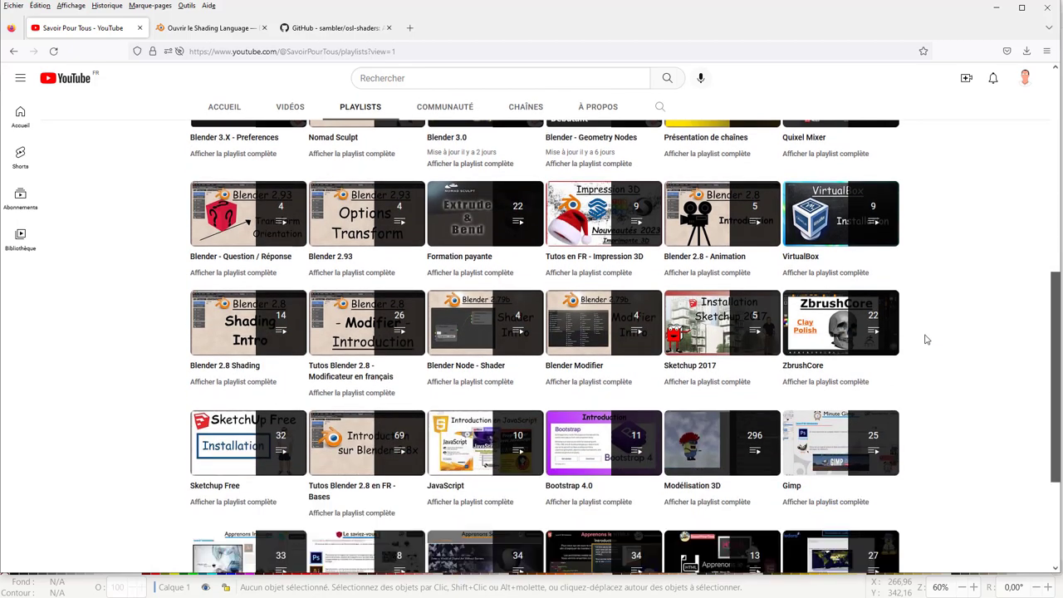
{"action": "scroll", "coordinate": [926, 338], "scroll_direction": "down", "scroll_amount": 2}
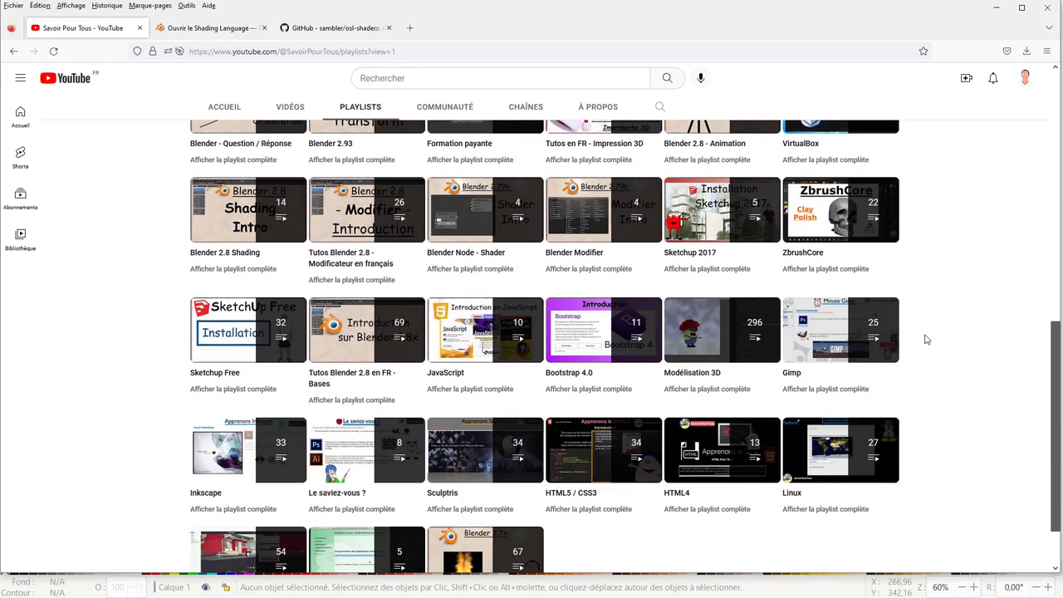
{"action": "left_click", "coordinate": [221, 449]}
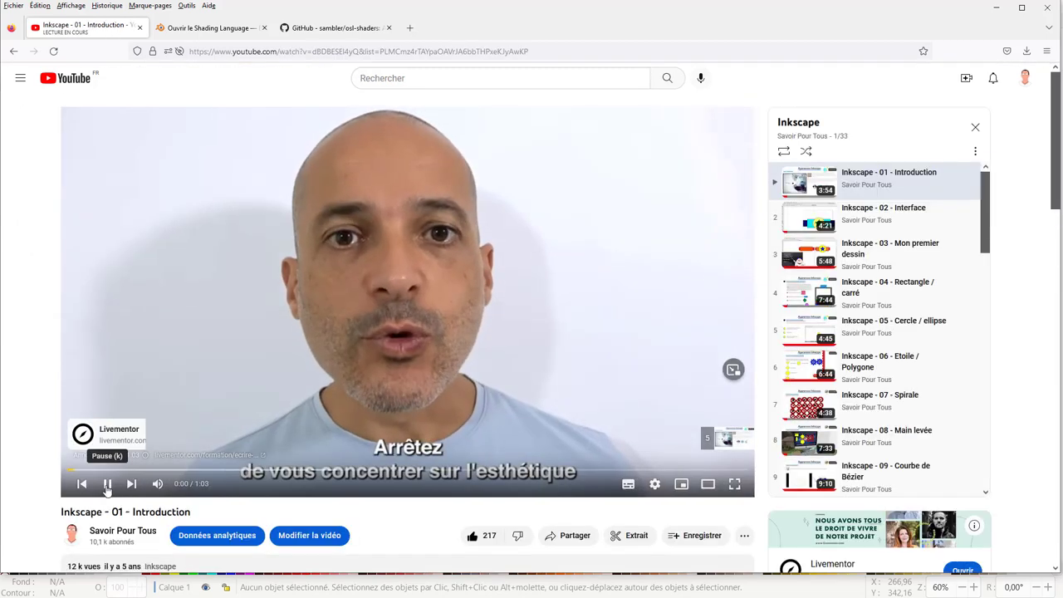
{"action": "left_click", "coordinate": [107, 485]}
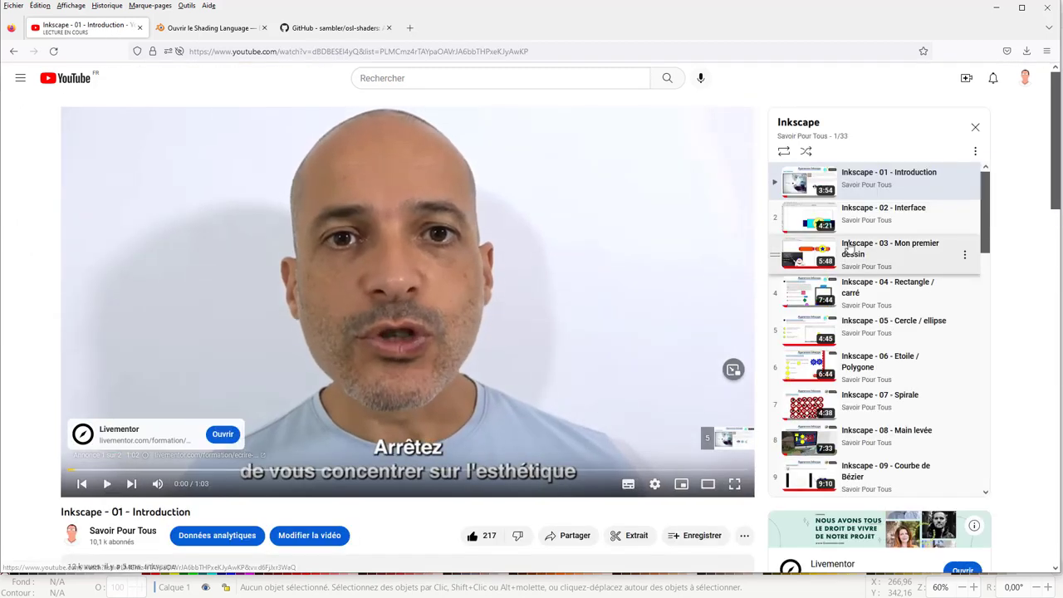
Step: Scroll through the playlist panel, then select the video's web address
{"action": "scroll", "coordinate": [932, 246], "scroll_direction": "down", "scroll_amount": 2}
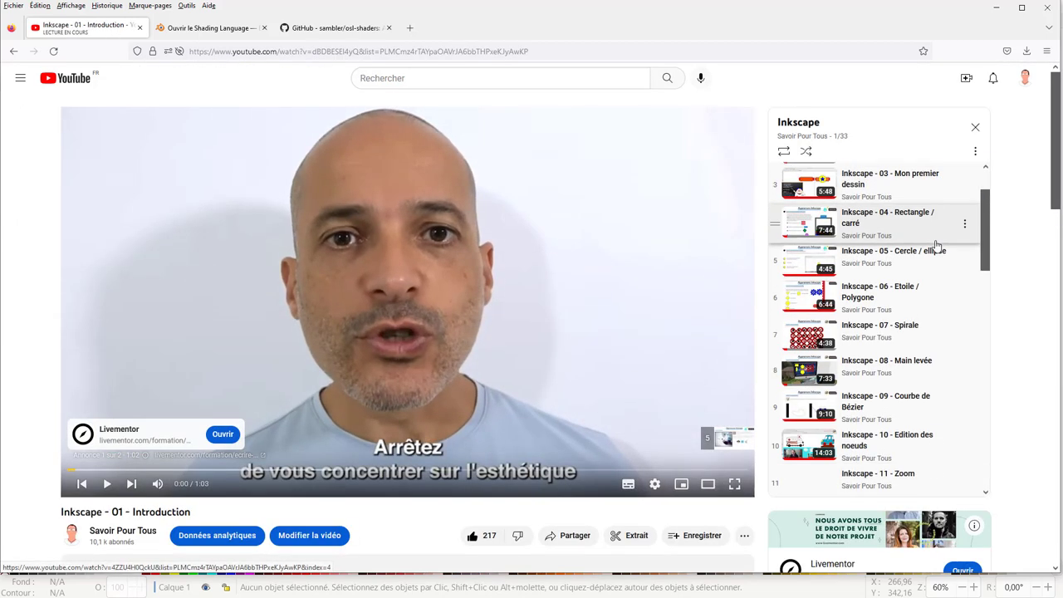
{"action": "scroll", "coordinate": [932, 245], "scroll_direction": "down", "scroll_amount": 2}
{"action": "scroll", "coordinate": [934, 246], "scroll_direction": "down", "scroll_amount": 2}
{"action": "scroll", "coordinate": [936, 246], "scroll_direction": "down", "scroll_amount": 2}
{"action": "scroll", "coordinate": [935, 245], "scroll_direction": "down", "scroll_amount": 3}
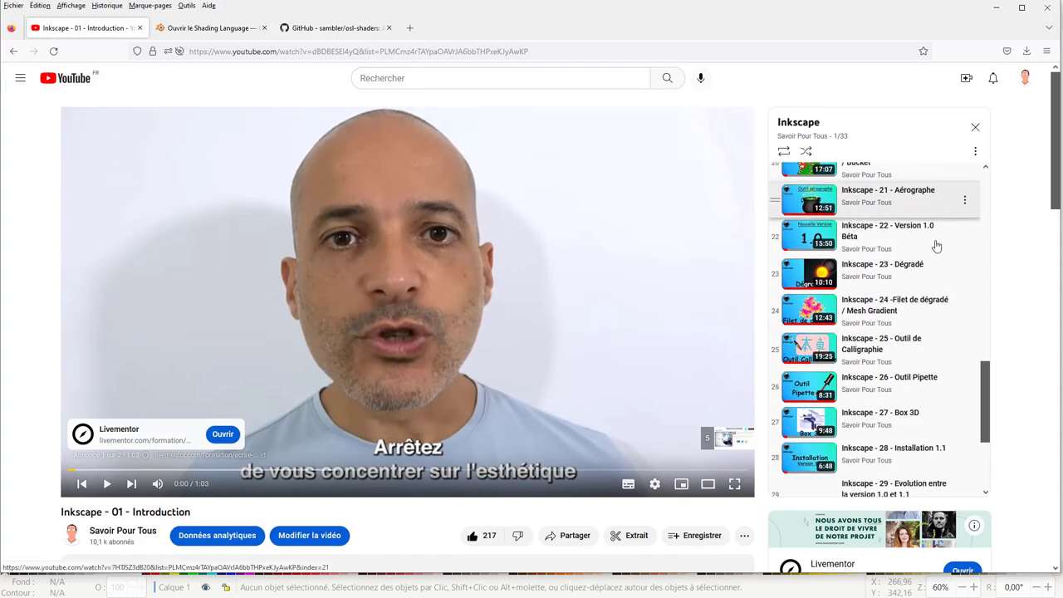
{"action": "scroll", "coordinate": [935, 242], "scroll_direction": "down", "scroll_amount": 2}
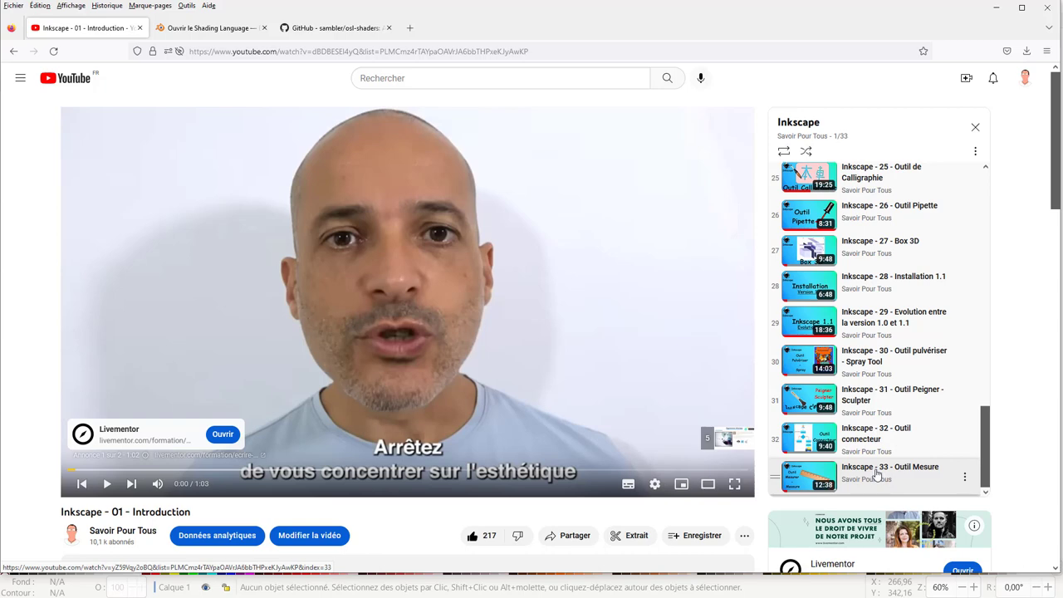
{"action": "scroll", "coordinate": [884, 348], "scroll_direction": "up", "scroll_amount": 2}
{"action": "scroll", "coordinate": [890, 357], "scroll_direction": "up", "scroll_amount": 1}
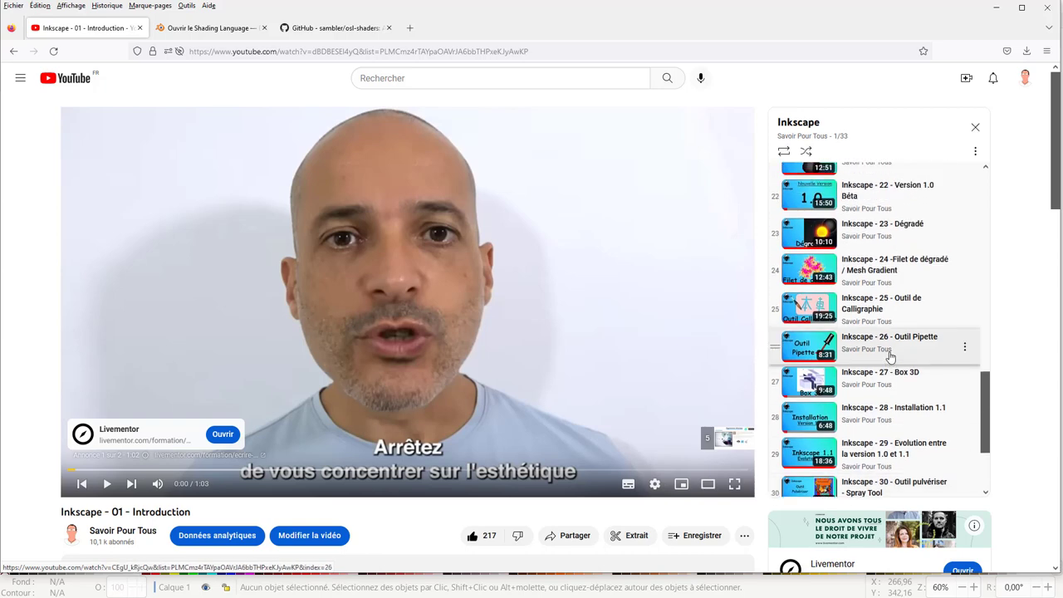
{"action": "scroll", "coordinate": [889, 357], "scroll_direction": "up", "scroll_amount": 2}
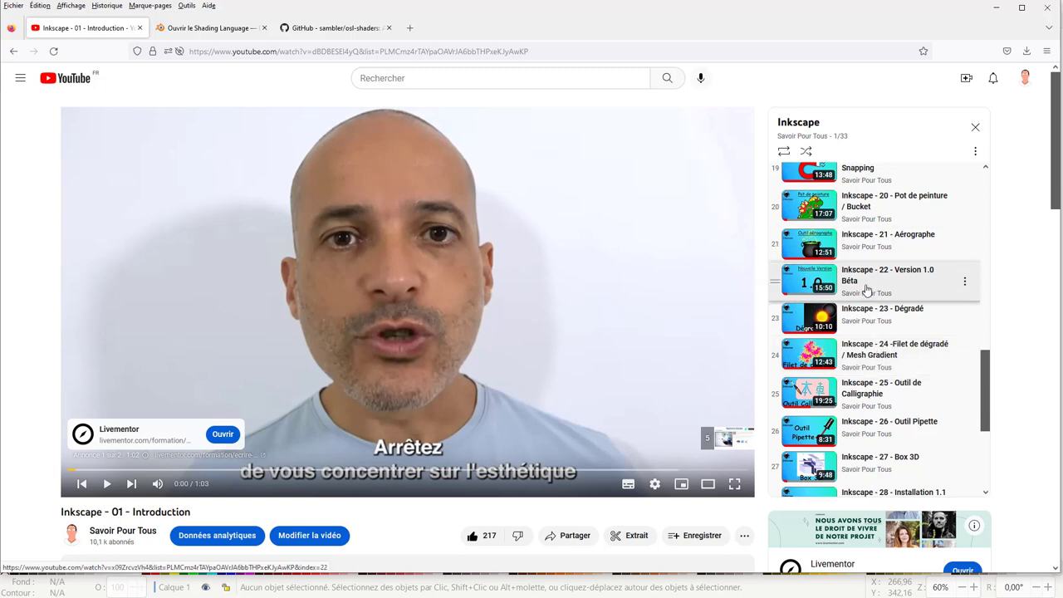
{"action": "scroll", "coordinate": [866, 289], "scroll_direction": "up", "scroll_amount": 5}
{"action": "scroll", "coordinate": [890, 258], "scroll_direction": "up", "scroll_amount": 5}
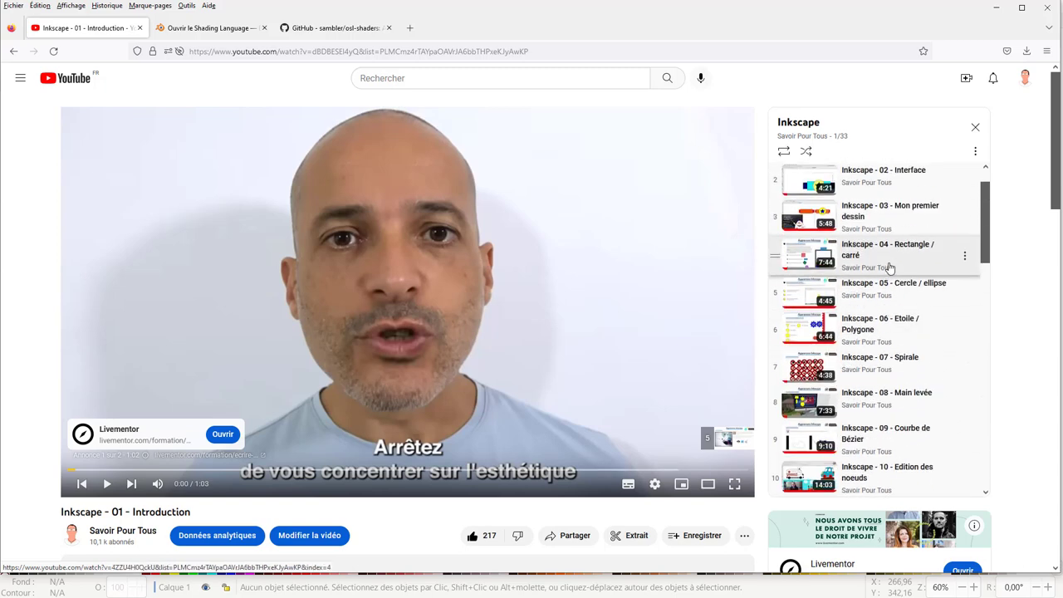
{"action": "left_click", "coordinate": [387, 52]}
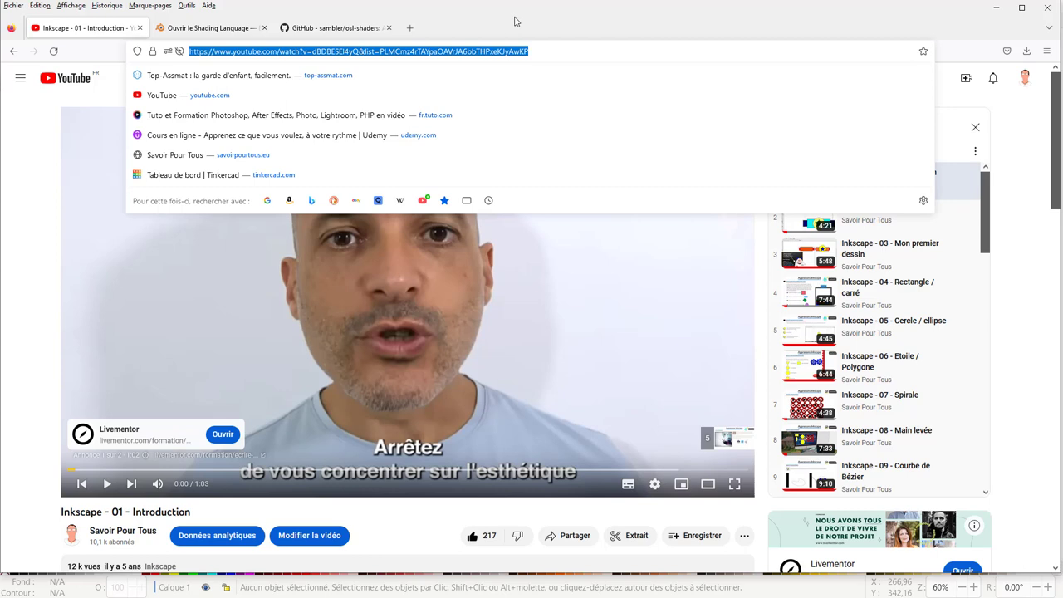
{"action": "key", "text": "Escape"}
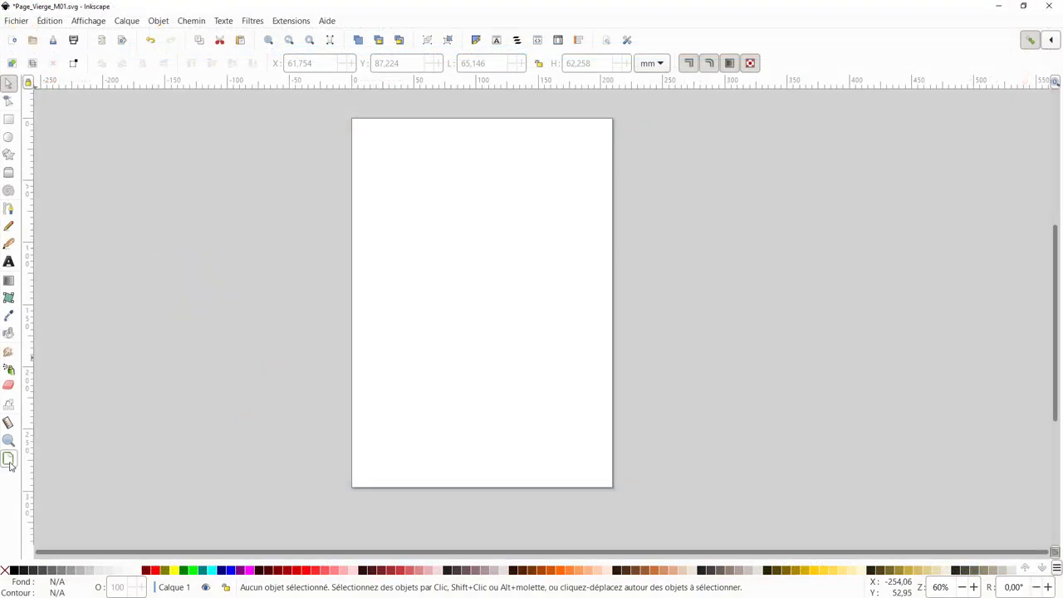
Step: Browse the Édition menu, hovering Cloner, and close it without choosing a command
{"action": "left_click", "coordinate": [51, 22]}
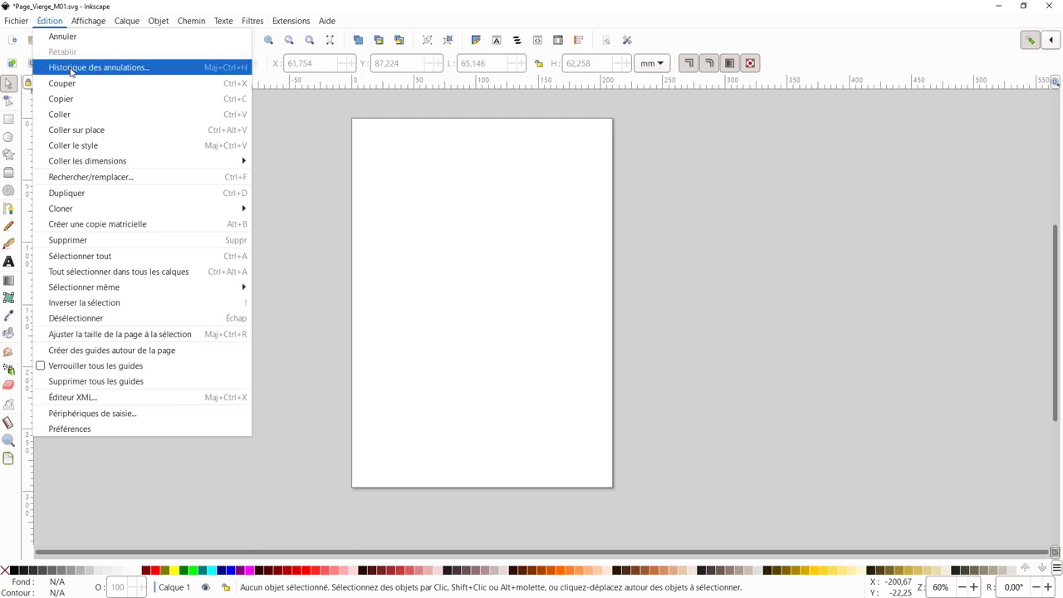
{"action": "mouse_move", "coordinate": [62, 208]}
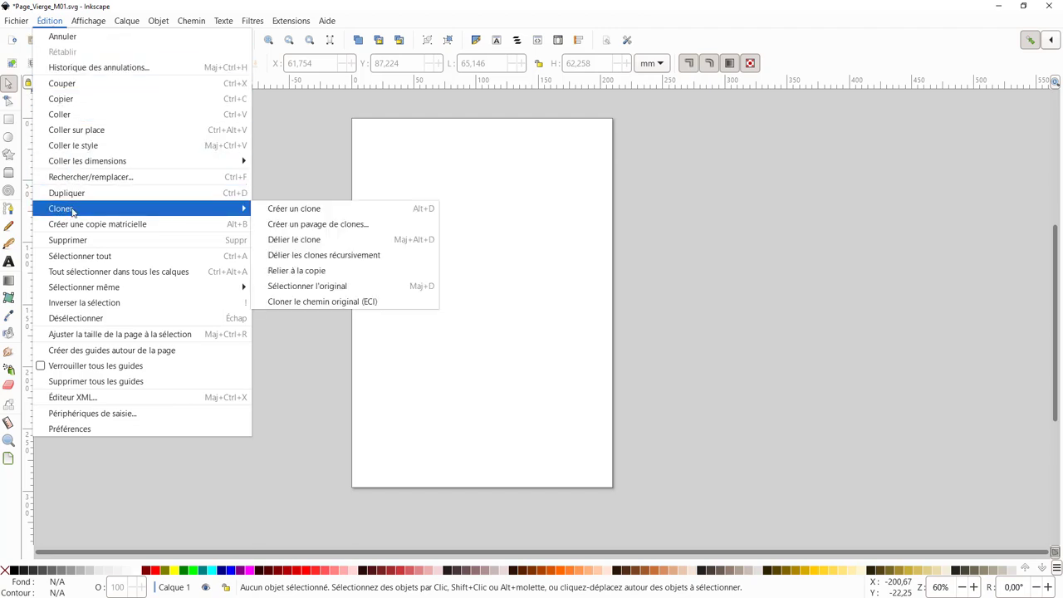
{"action": "left_click", "coordinate": [278, 126]}
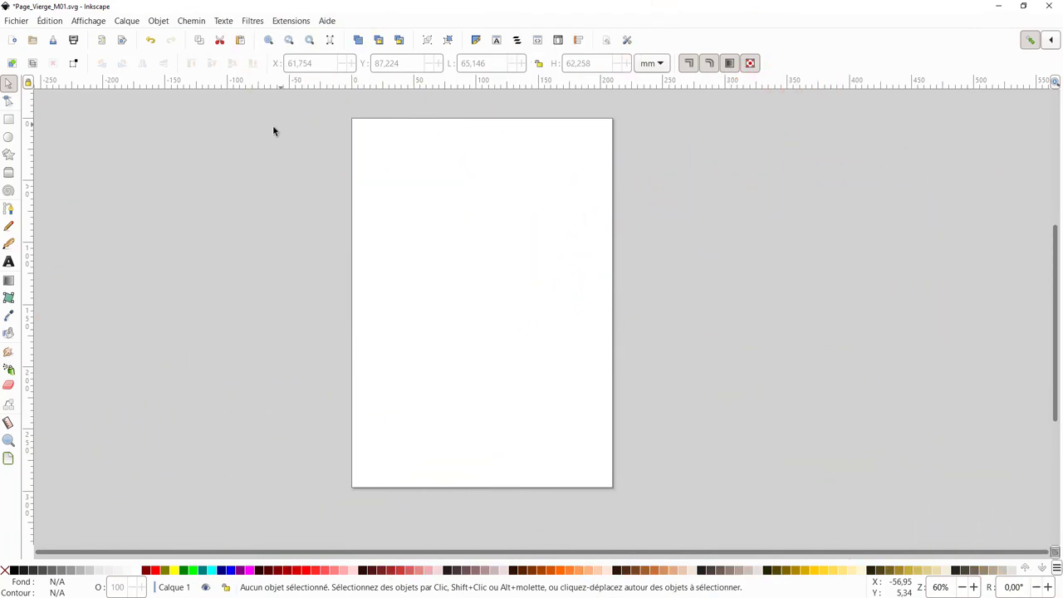
Step: Draw a green rectangle about 105 × 88 mm in the page's upper left, then zoom in and out
{"action": "left_click", "coordinate": [8, 118]}
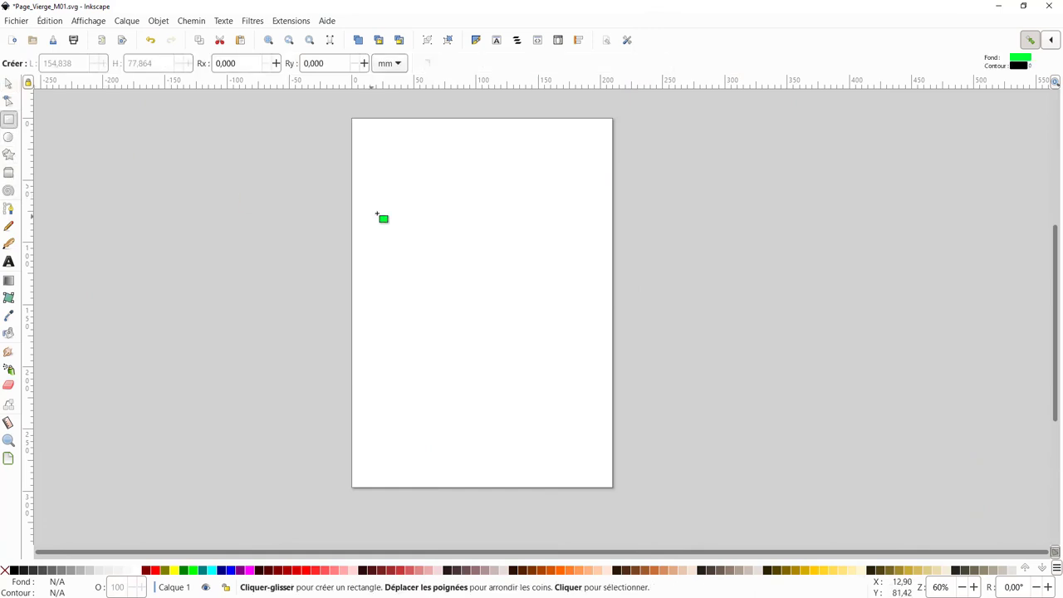
{"action": "left_click_drag", "start_coordinate": [378, 212], "coordinate": [509, 321]}
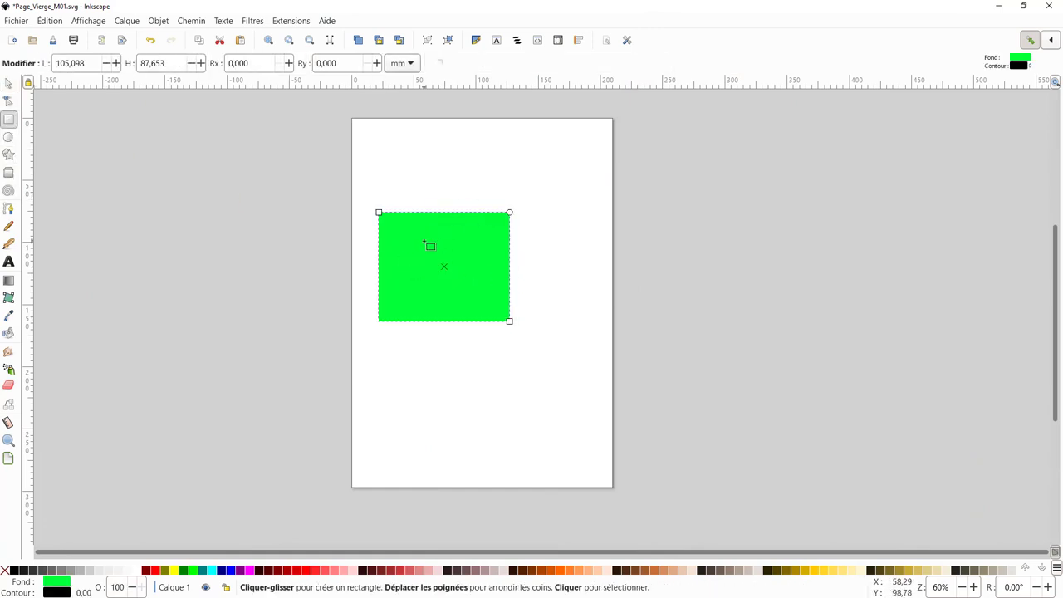
{"action": "scroll", "coordinate": [498, 234], "scroll_direction": "up", "scroll_amount": 1}
{"action": "scroll", "coordinate": [487, 247], "scroll_direction": "up", "scroll_amount": 2}
{"action": "scroll", "coordinate": [474, 269], "scroll_direction": "down", "scroll_amount": 2}
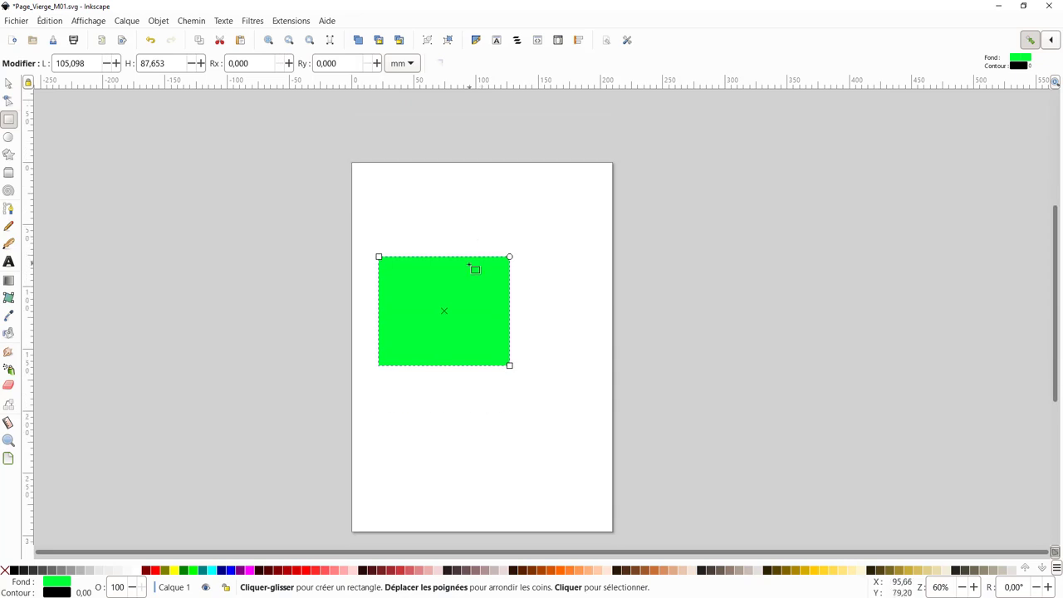
{"action": "scroll", "coordinate": [474, 283], "scroll_direction": "up", "scroll_amount": 6, "text": "ctrl"}
{"action": "scroll", "coordinate": [479, 280], "scroll_direction": "up", "scroll_amount": 4, "text": "ctrl"}
{"action": "scroll", "coordinate": [482, 280], "scroll_direction": "down", "scroll_amount": 5, "text": "ctrl"}
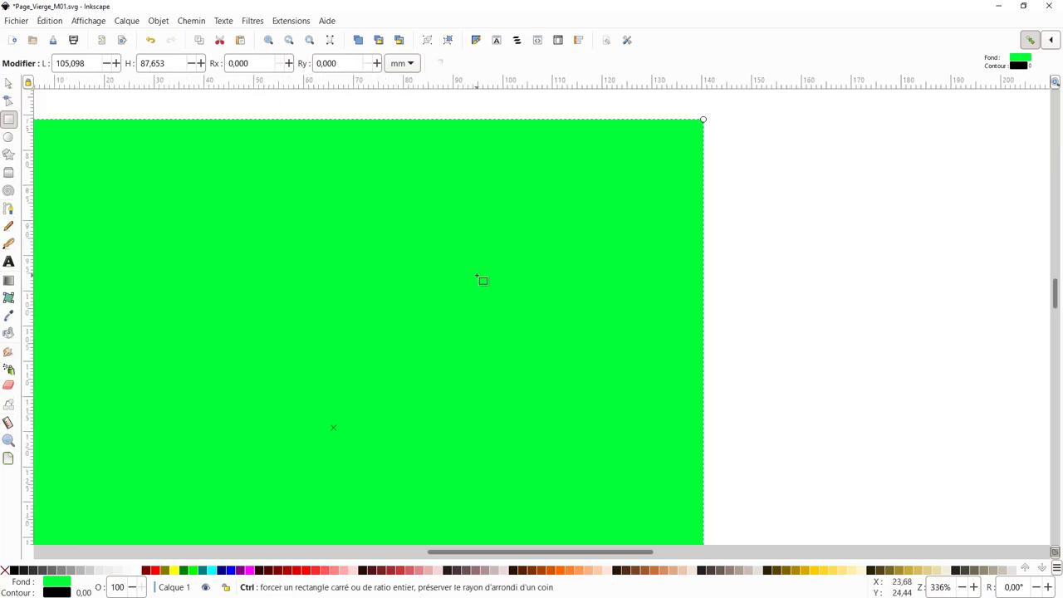
{"action": "scroll", "coordinate": [483, 280], "scroll_direction": "down", "scroll_amount": 3, "text": "ctrl"}
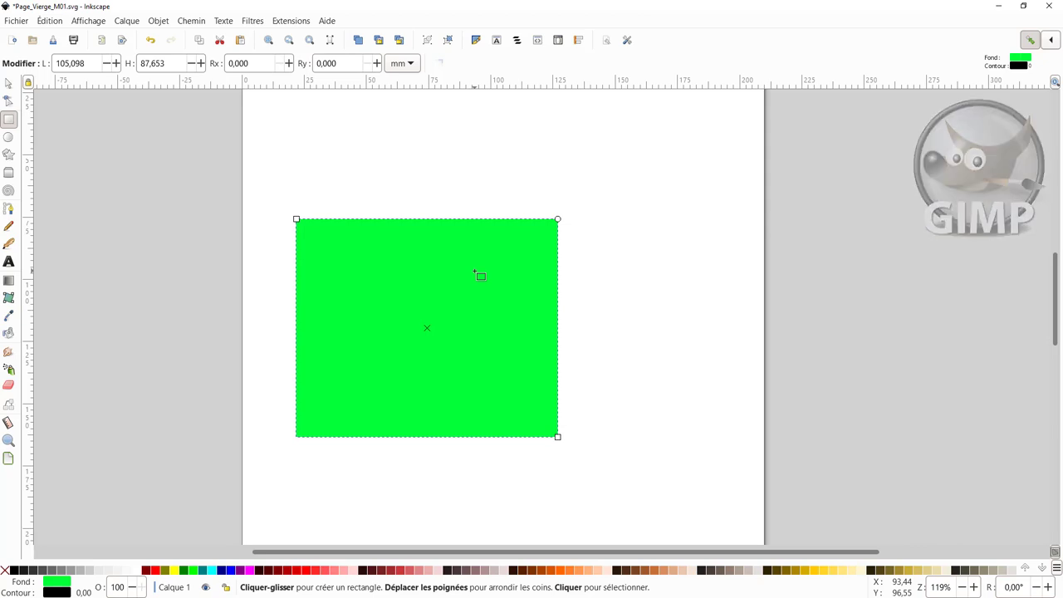
{"action": "scroll", "coordinate": [415, 211], "scroll_direction": "down", "scroll_amount": 1, "text": "ctrl"}
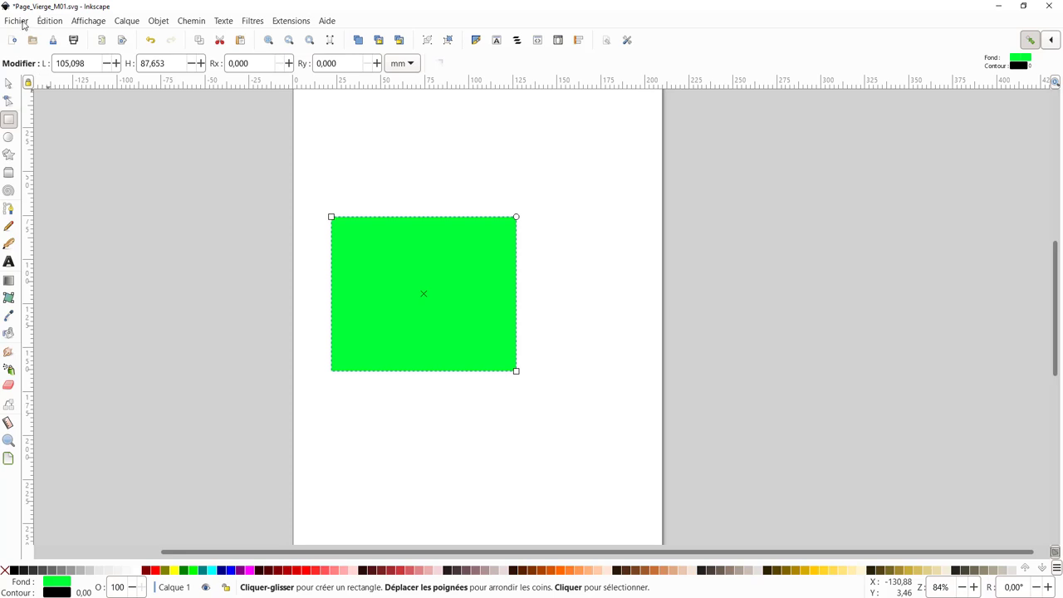
Step: Browse the Fichier and Calque menus, then dock Fond et contour, Texte et police and Calques et objets
{"action": "left_click", "coordinate": [22, 20]}
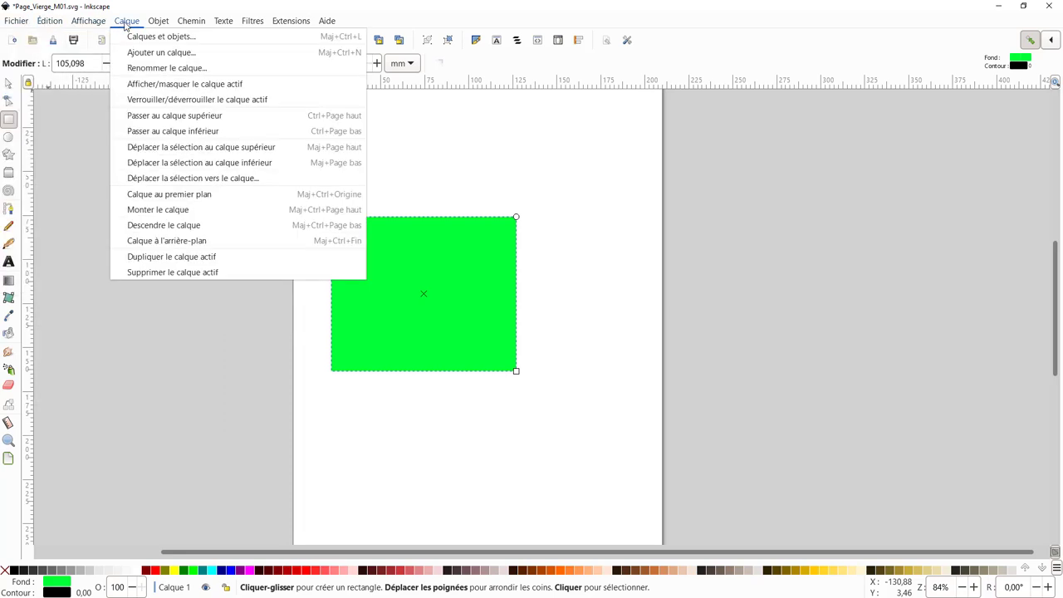
{"action": "left_click", "coordinate": [98, 133]}
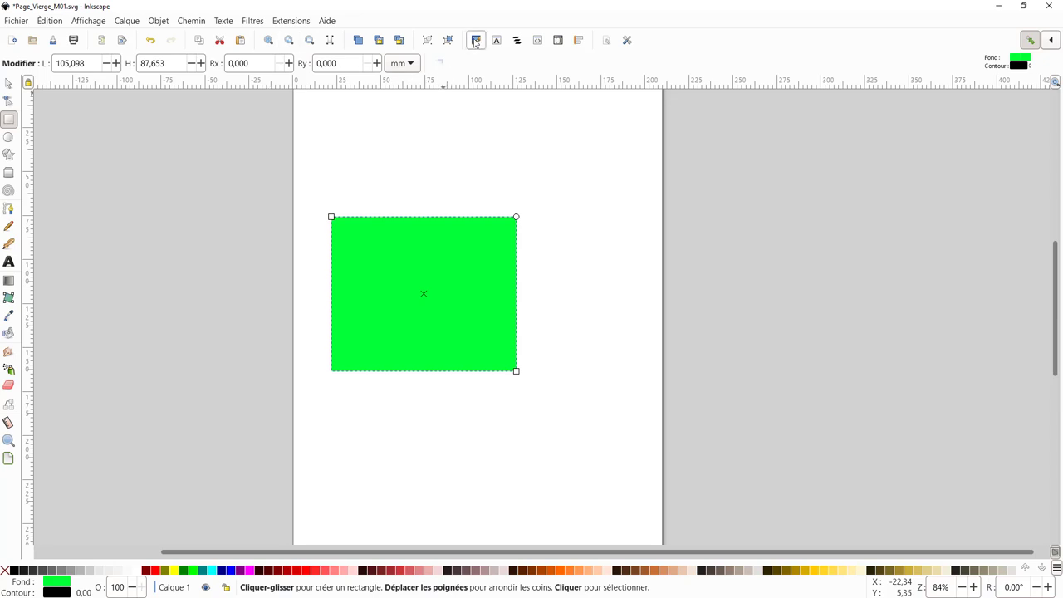
{"action": "left_click", "coordinate": [475, 40]}
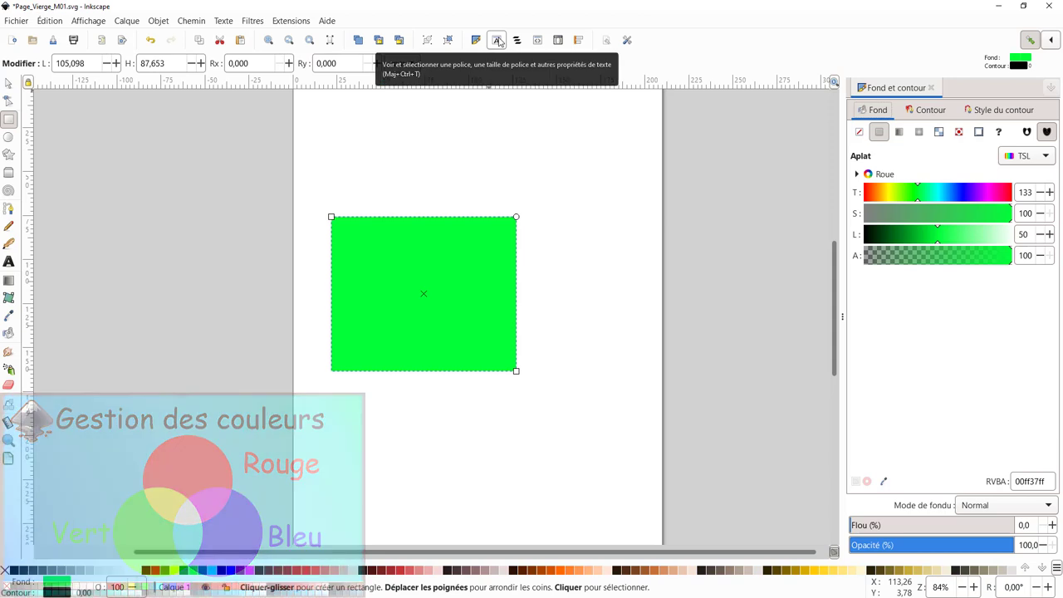
{"action": "left_click", "coordinate": [496, 40]}
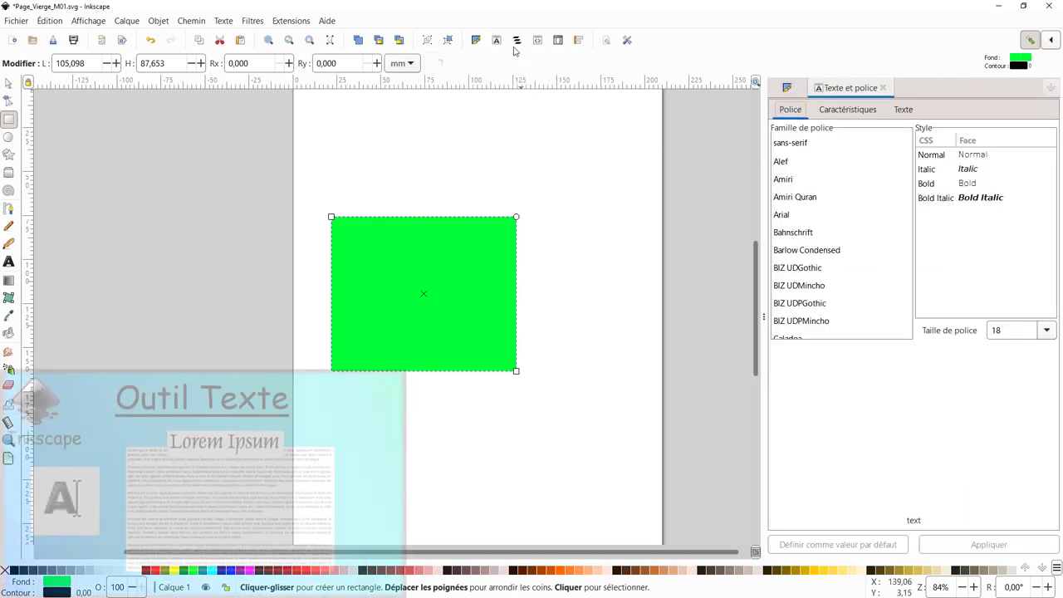
{"action": "left_click", "coordinate": [518, 40]}
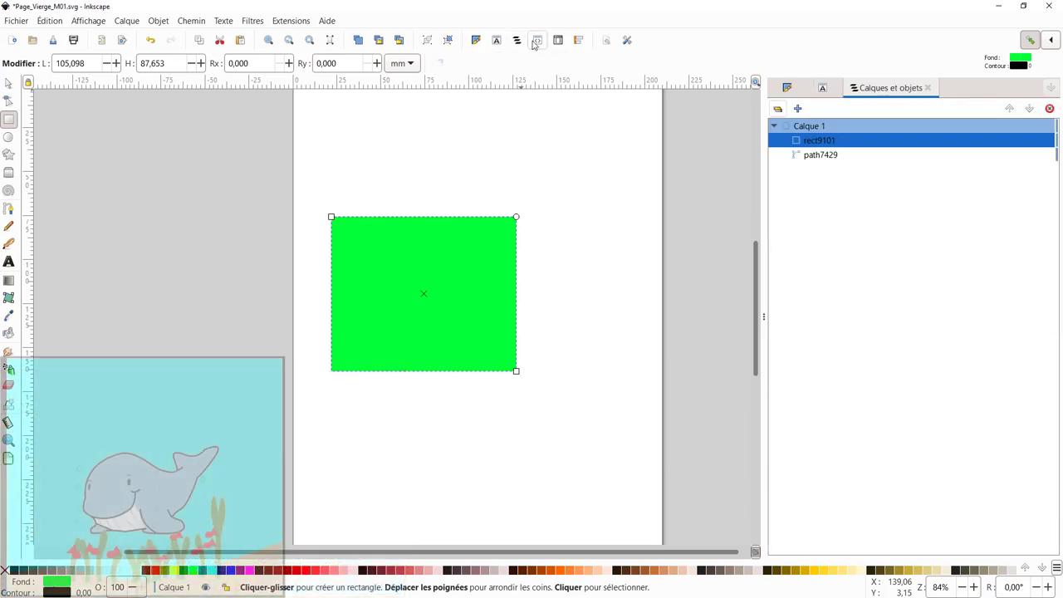
{"action": "left_click", "coordinate": [538, 40]}
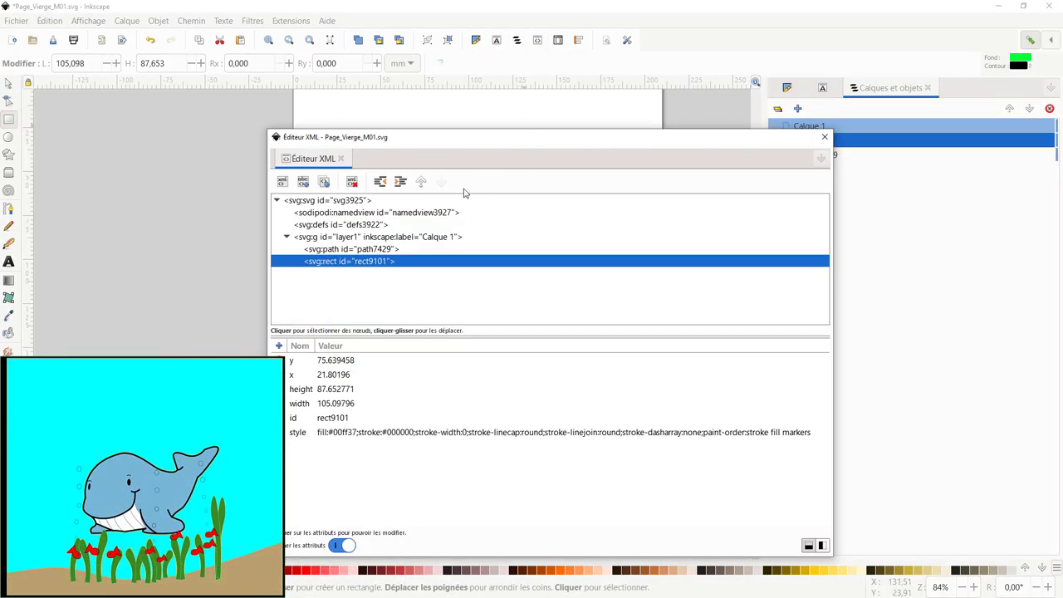
{"action": "left_click_drag", "start_coordinate": [488, 148], "coordinate": [434, 107]}
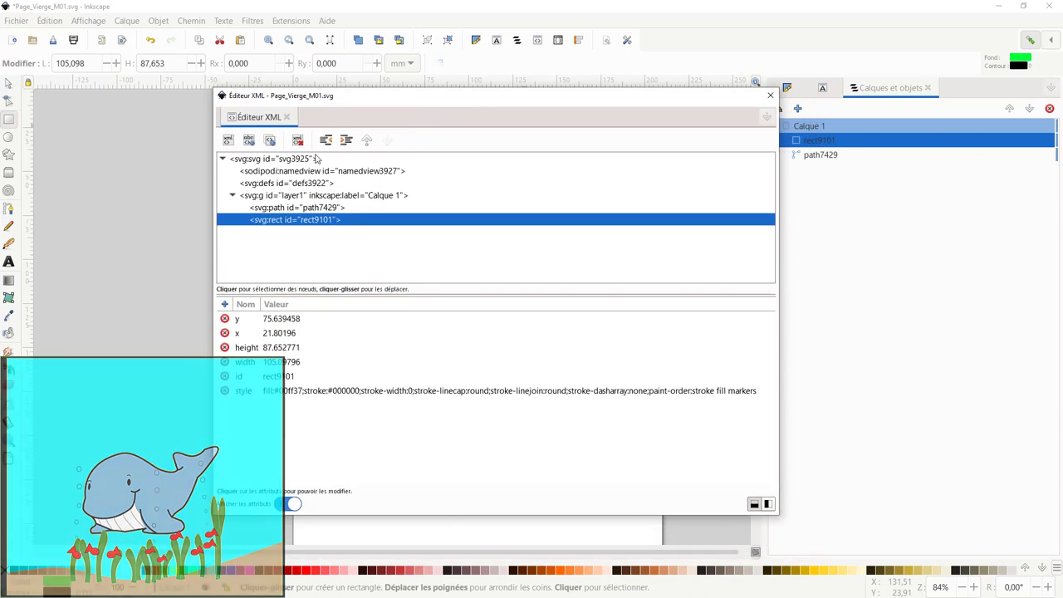
{"action": "left_click", "coordinate": [278, 160]}
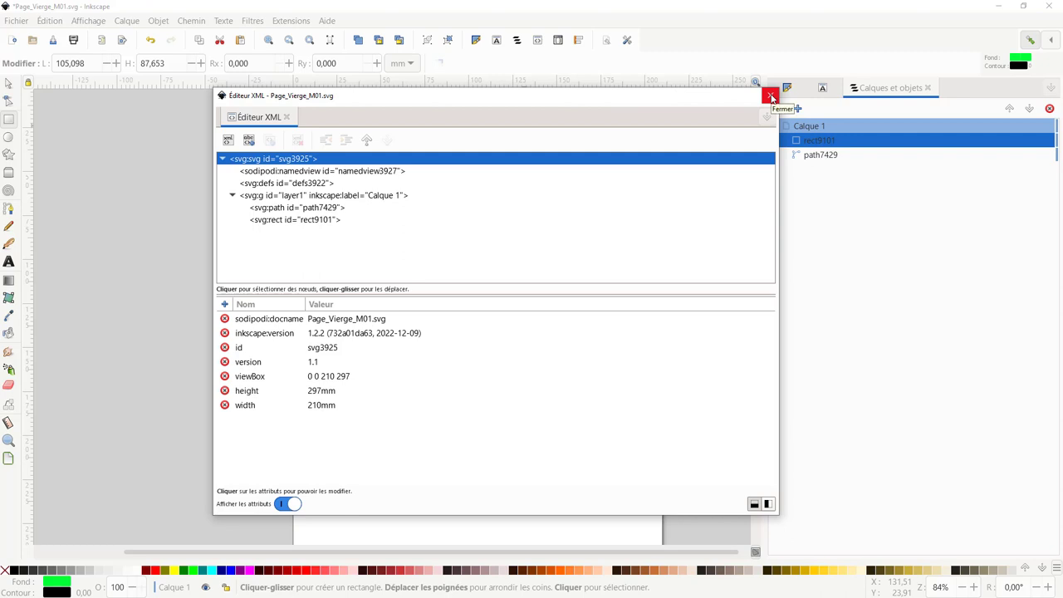
{"action": "left_click", "coordinate": [772, 98]}
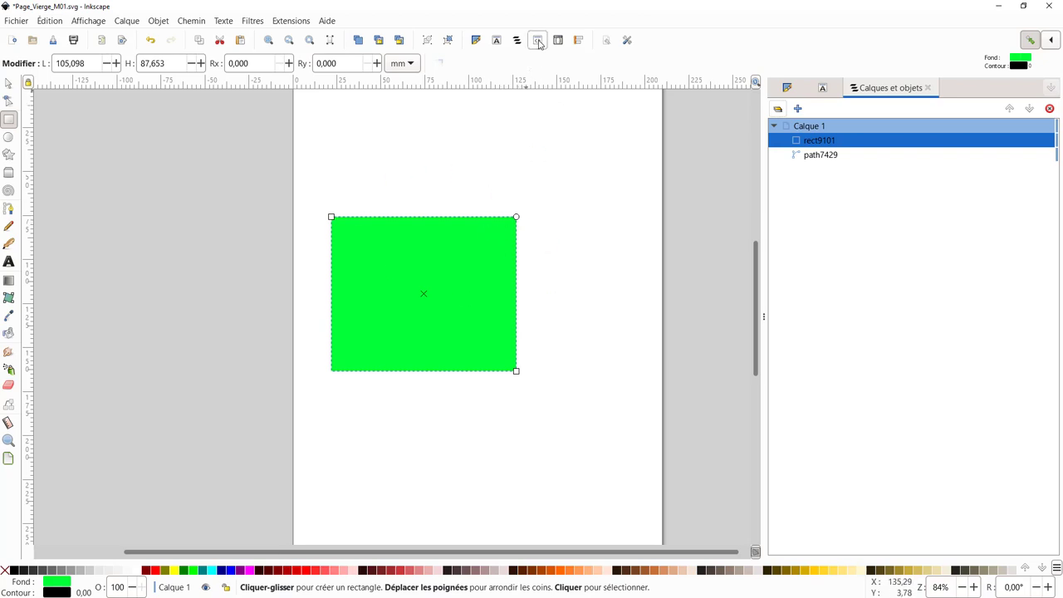
Step: Inspect the stroke-linejoin property in Sélecteurs et CSS, then bring up the Aligner et distribuer panel
{"action": "left_click", "coordinate": [558, 41]}
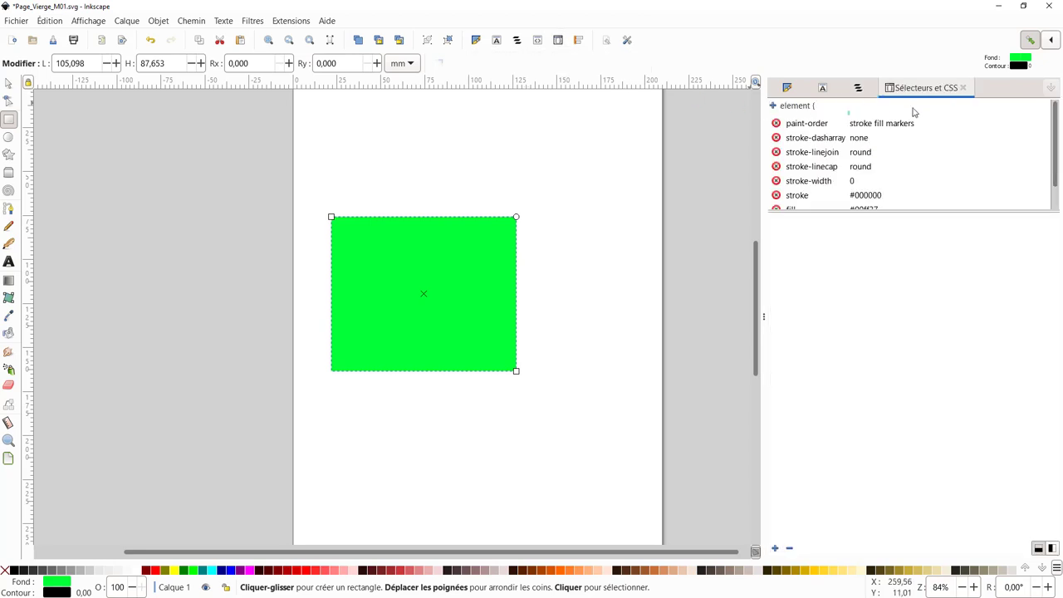
{"action": "scroll", "coordinate": [901, 166], "scroll_direction": "down", "scroll_amount": 1}
{"action": "scroll", "coordinate": [900, 166], "scroll_direction": "up", "scroll_amount": 1}
{"action": "left_click", "coordinate": [901, 152]}
{"action": "left_click", "coordinate": [581, 44]}
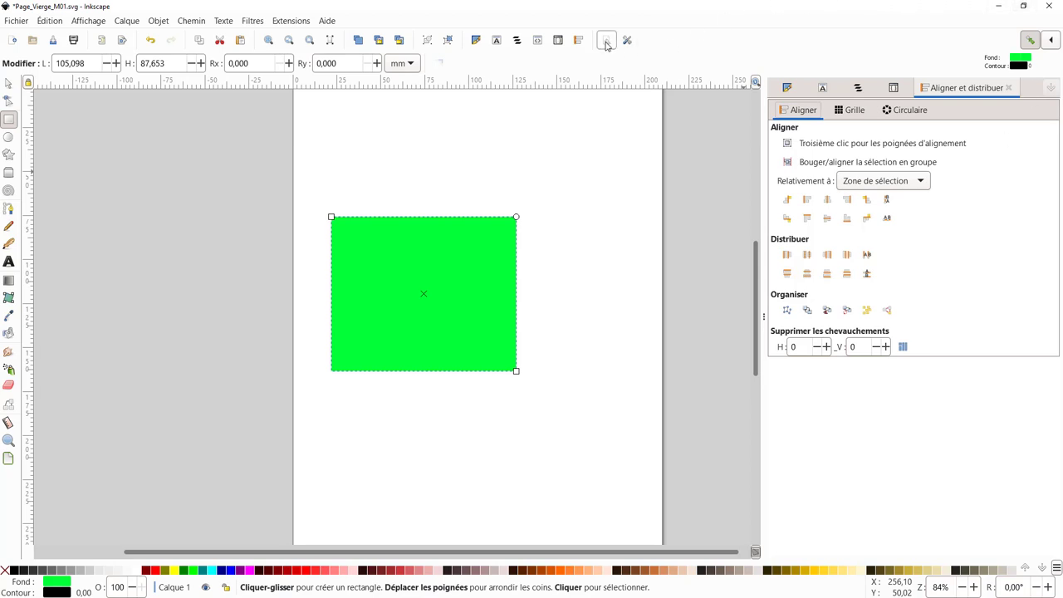
Step: Open Document Properties, move its window left, and glance through the Edit menu
{"action": "left_click", "coordinate": [606, 42]}
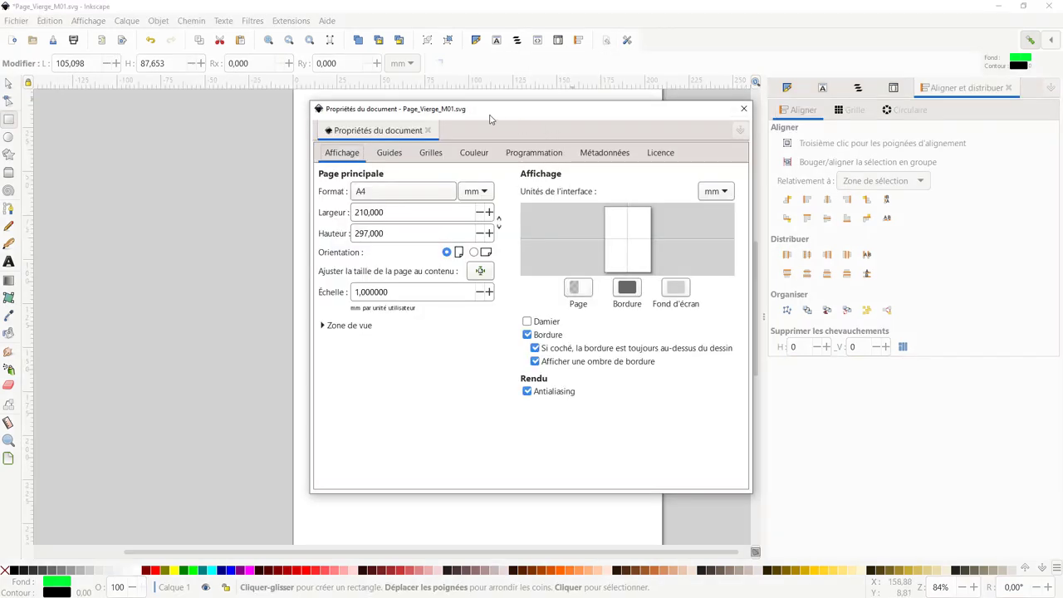
{"action": "left_click_drag", "start_coordinate": [507, 118], "coordinate": [438, 126]}
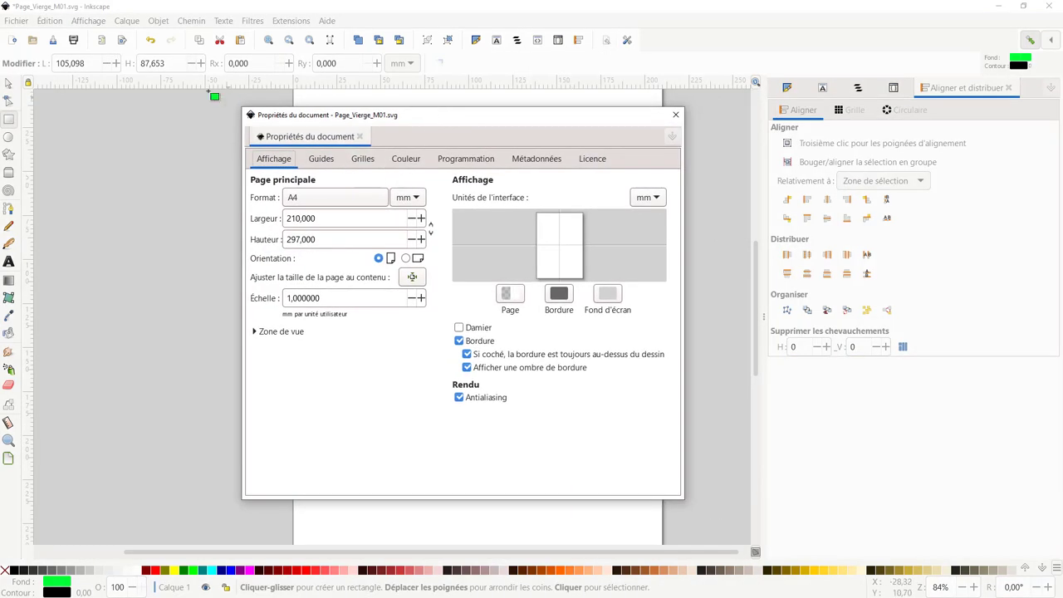
{"action": "left_click", "coordinate": [51, 21]}
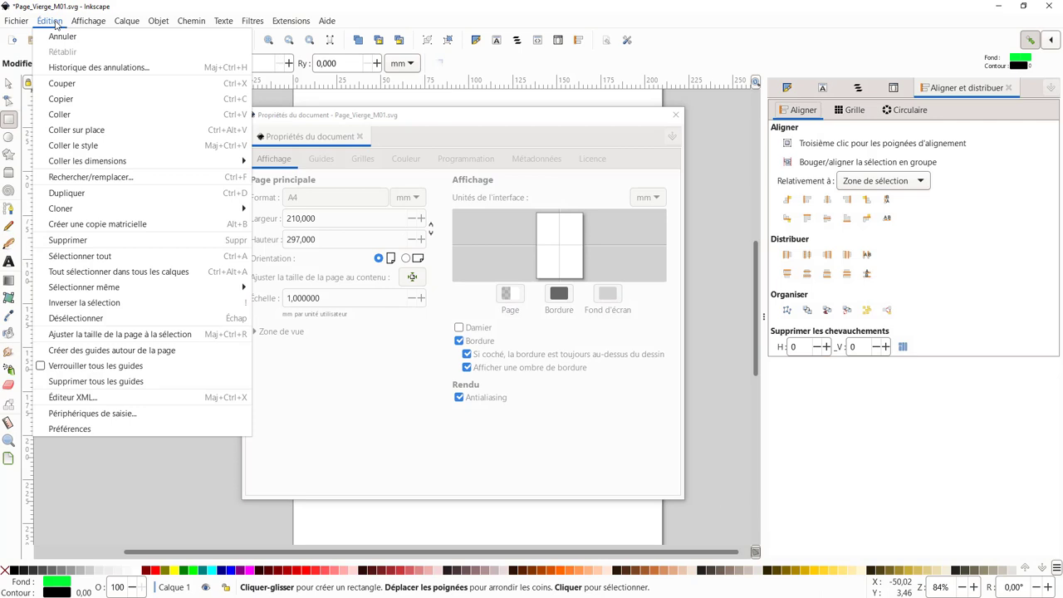
{"action": "mouse_move", "coordinate": [35, 208]}
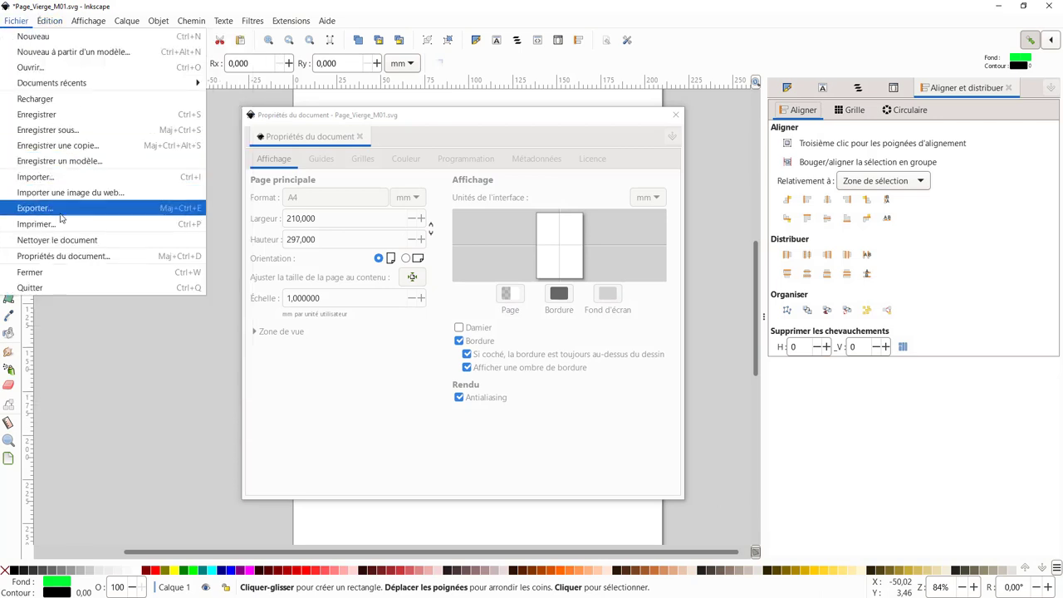
{"action": "left_click", "coordinate": [338, 181]}
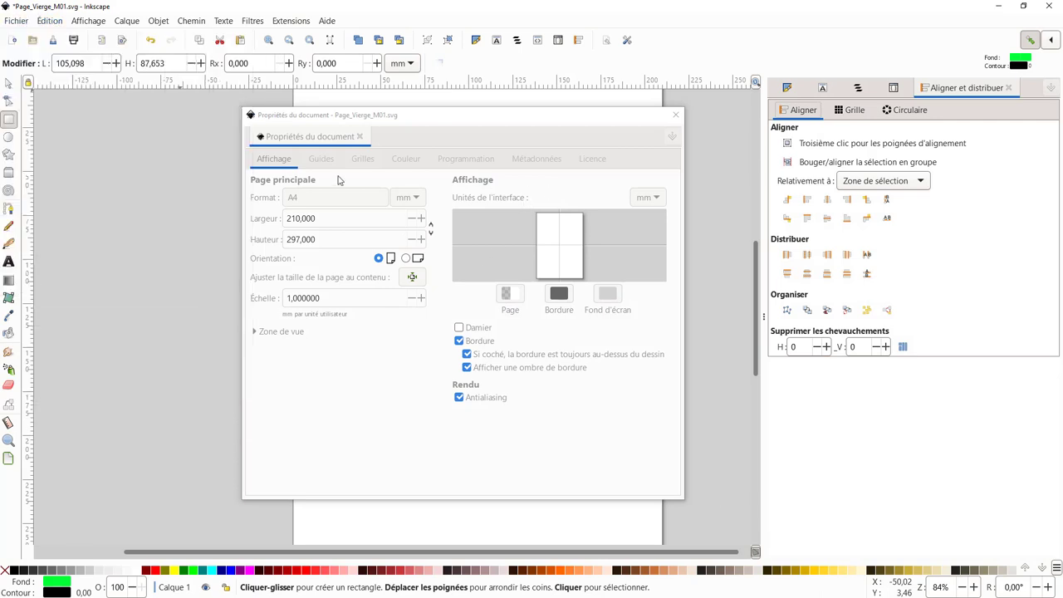
Step: Review the Guides, Grilles, Couleur, Programmation, Métadonnées and Licence tabs of Document Properties
{"action": "left_click", "coordinate": [321, 160]}
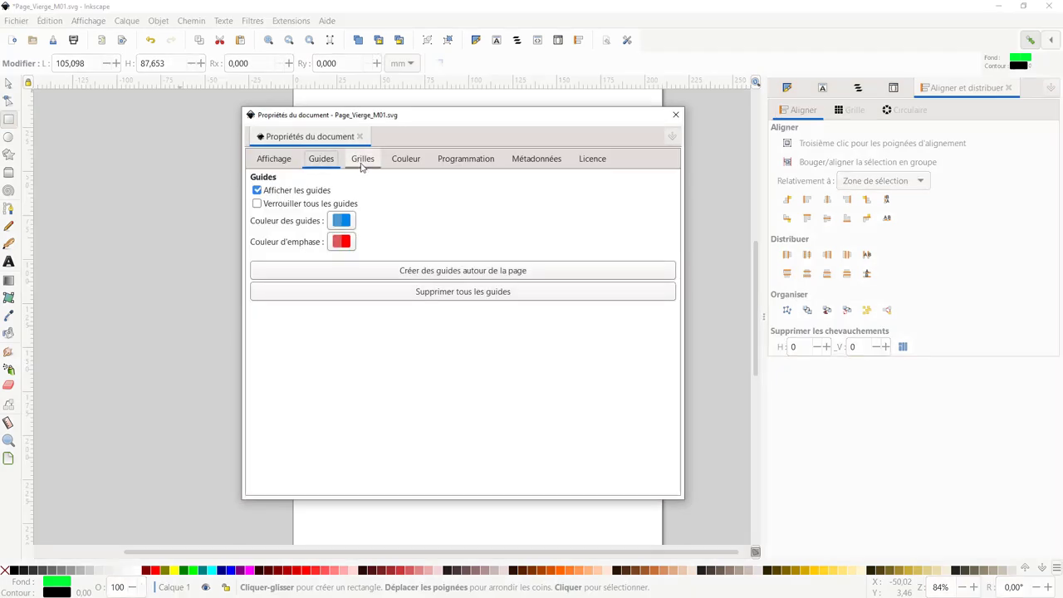
{"action": "left_click", "coordinate": [364, 164]}
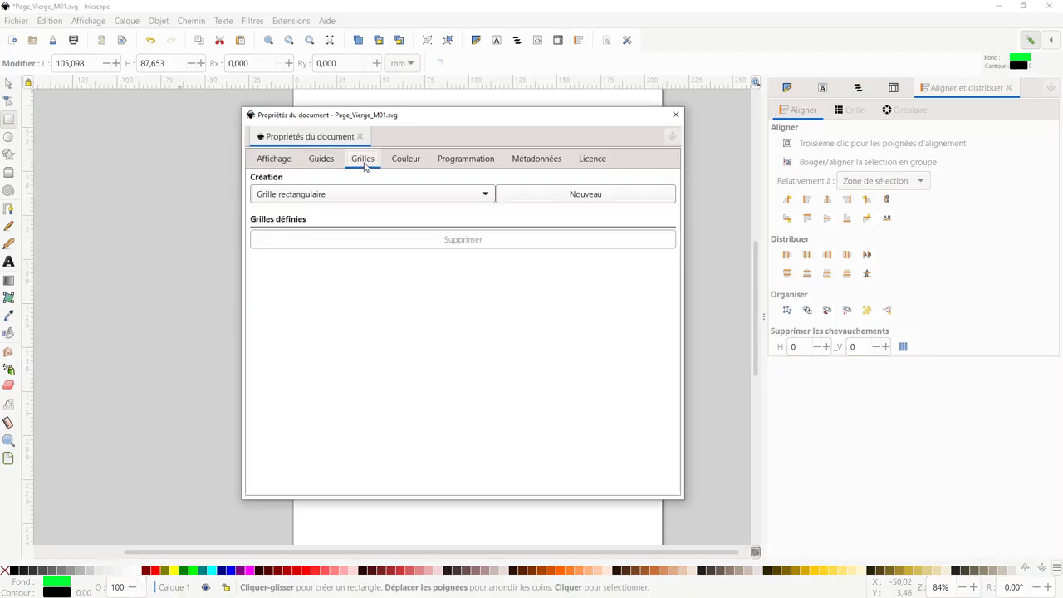
{"action": "left_click", "coordinate": [405, 163]}
{"action": "left_click", "coordinate": [466, 164]}
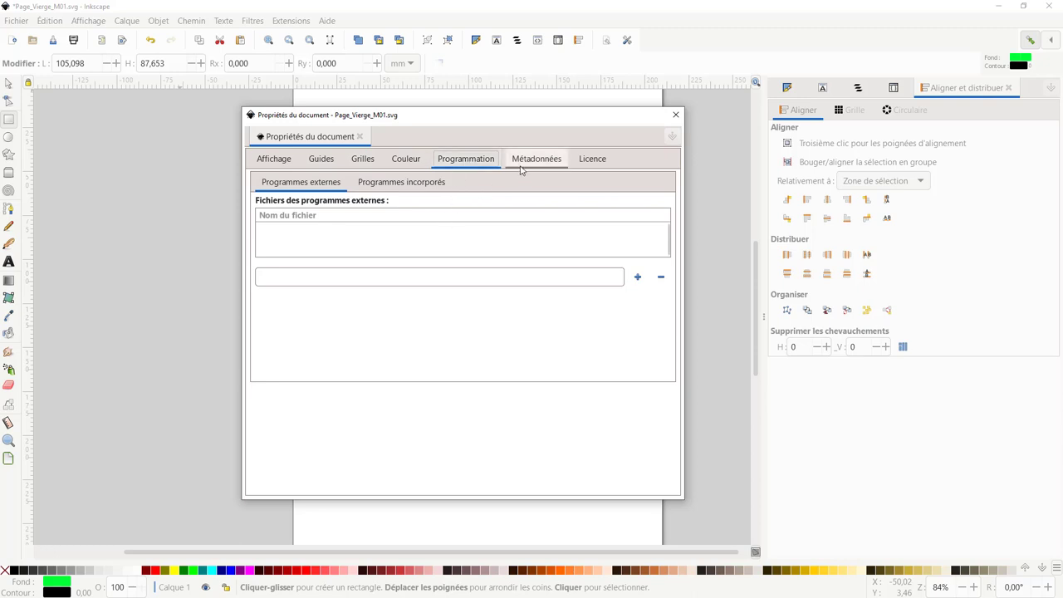
{"action": "left_click", "coordinate": [525, 164]}
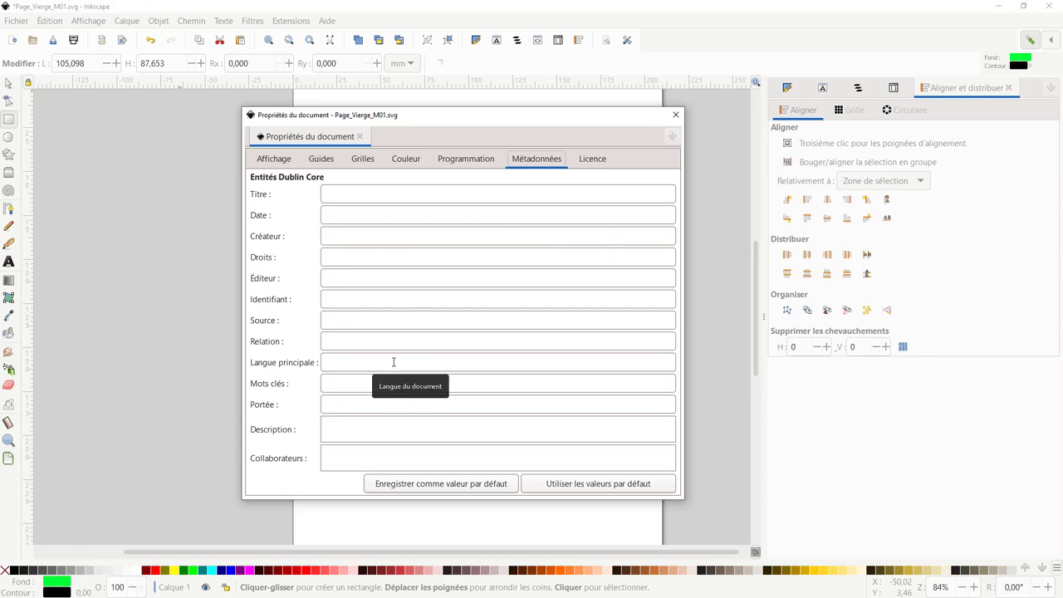
{"action": "left_click", "coordinate": [592, 162]}
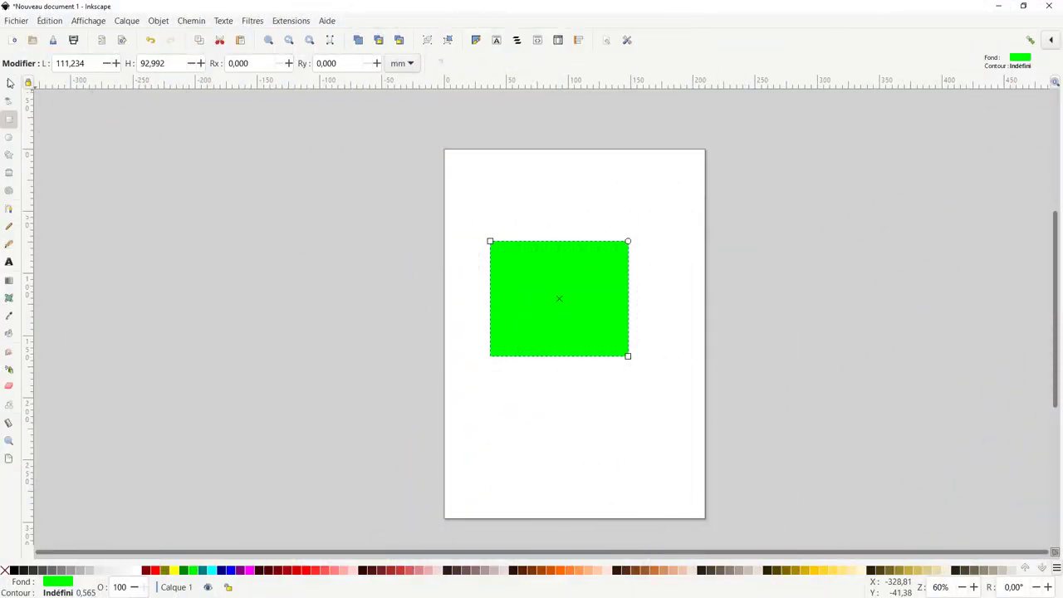
Step: Switch to the Selector tool, then view and close the About Inkscape 1.2.2 window
{"action": "left_click", "coordinate": [10, 83]}
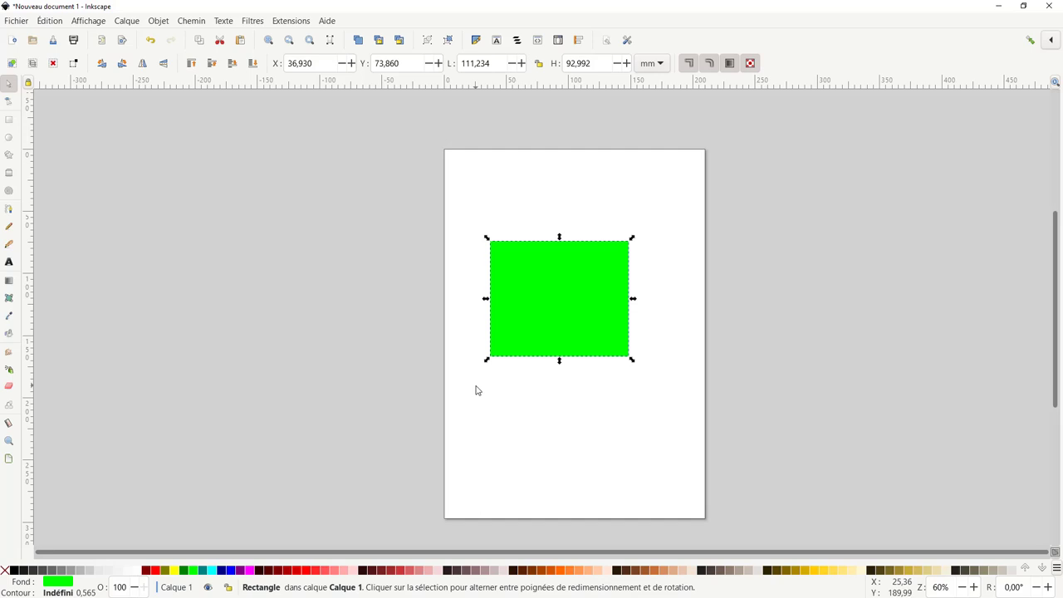
{"action": "left_click", "coordinate": [327, 21]}
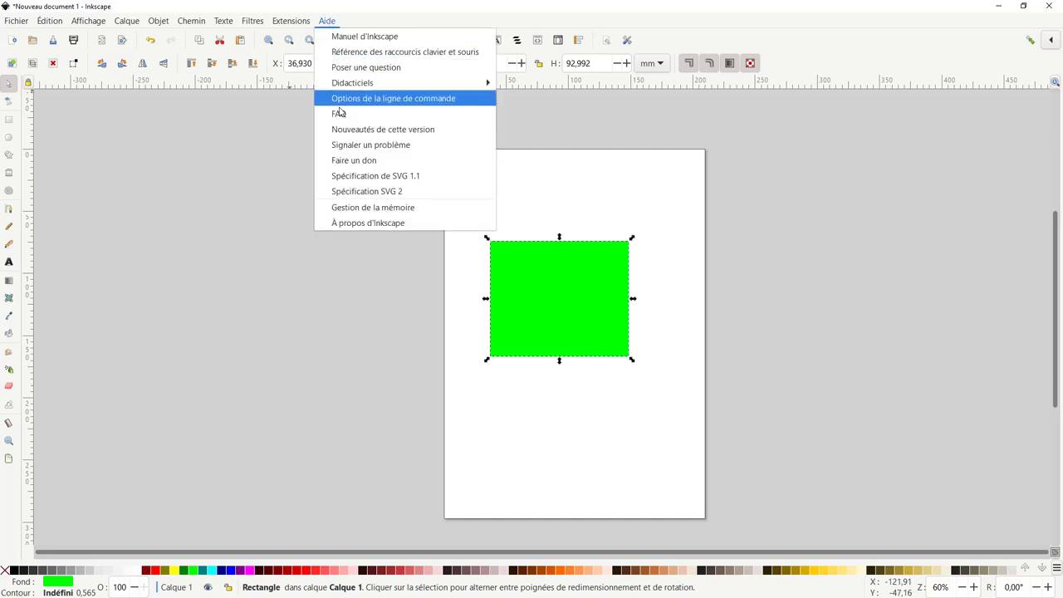
{"action": "left_click", "coordinate": [348, 224]}
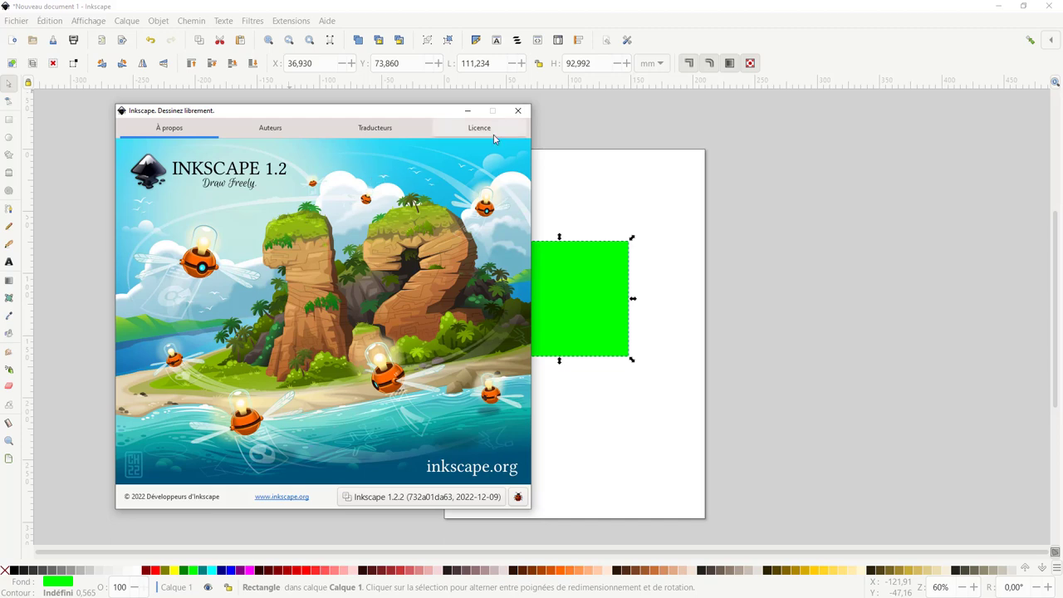
{"action": "left_click", "coordinate": [518, 112]}
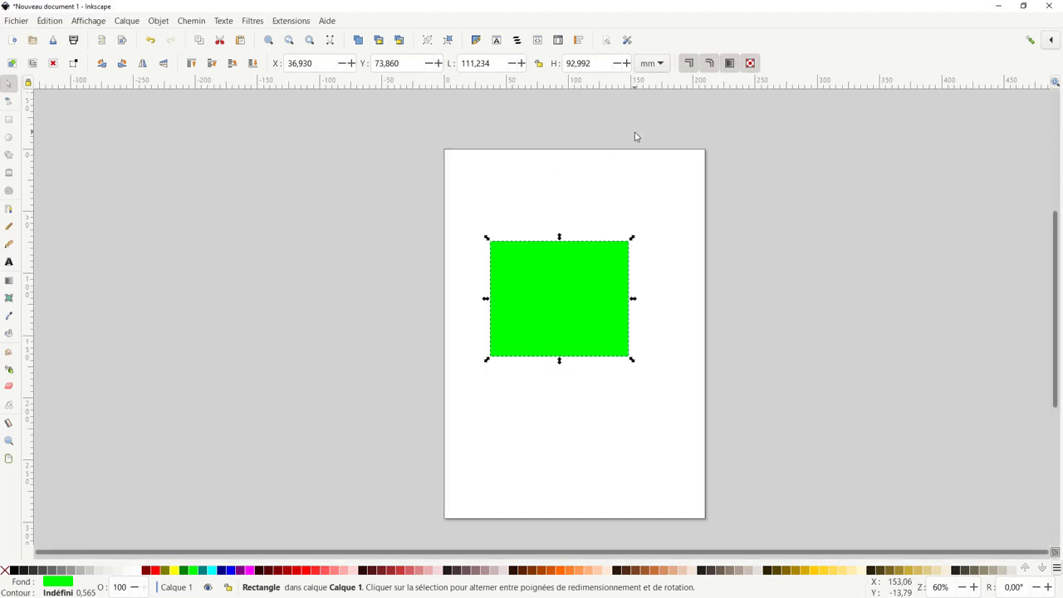
Step: Open and close Preferences, then turn snapping on and set its options to Mode avancé
{"action": "left_click", "coordinate": [627, 40]}
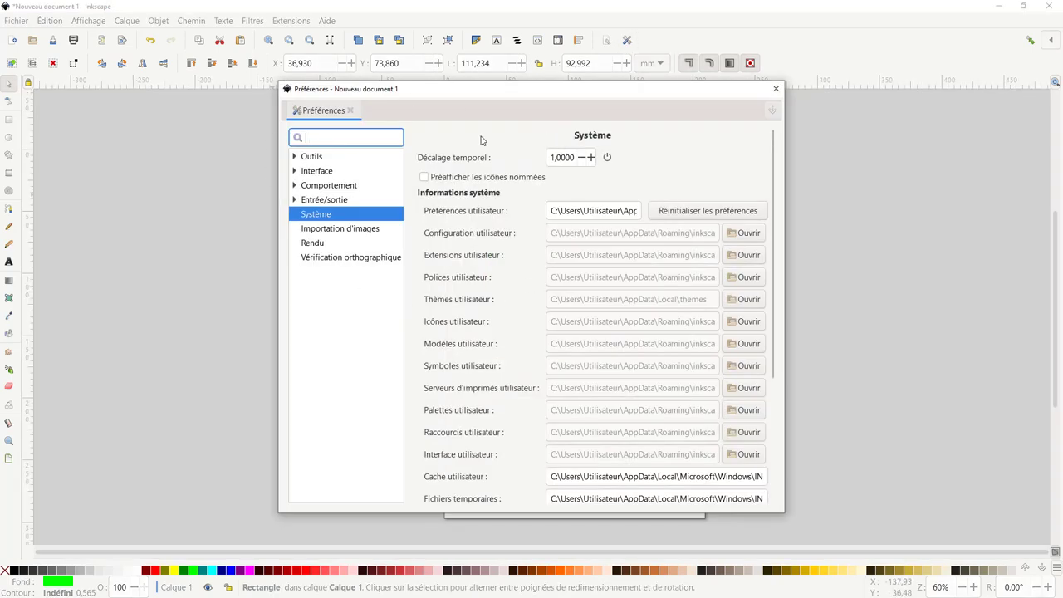
{"action": "left_click", "coordinate": [776, 88]}
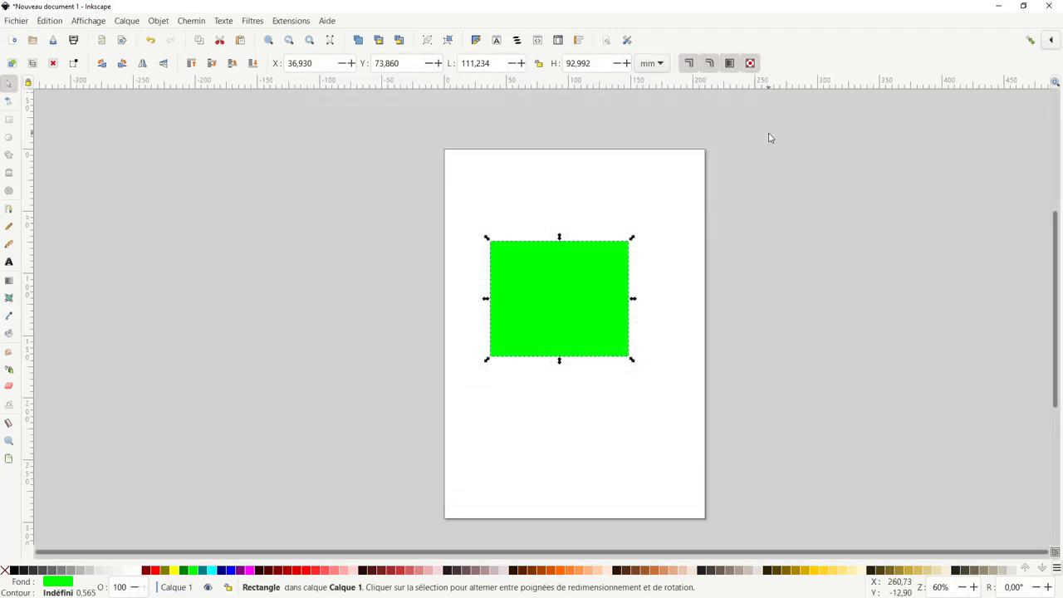
{"action": "left_click", "coordinate": [1031, 43]}
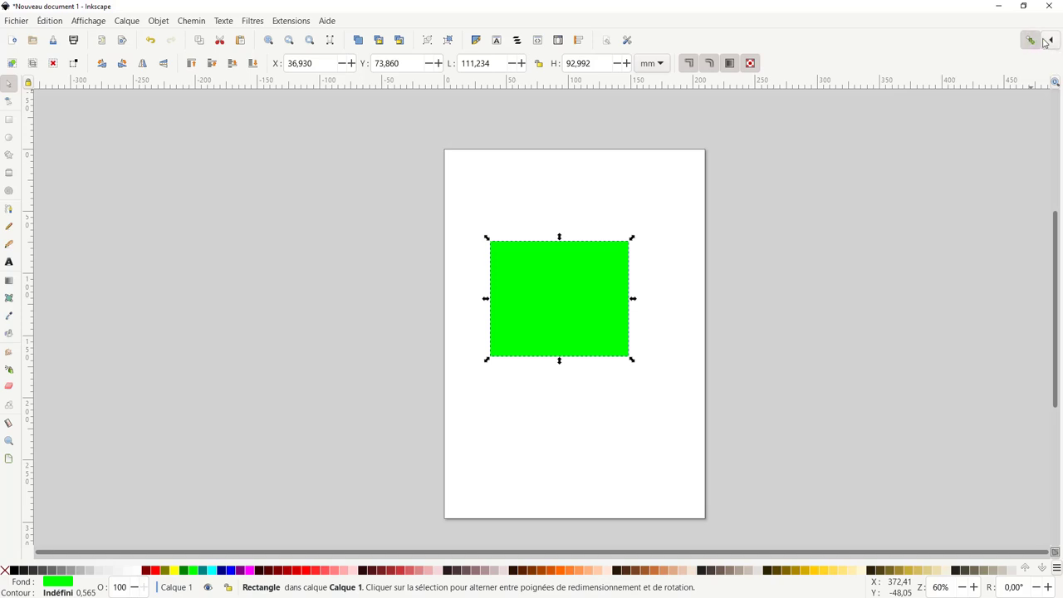
{"action": "left_click", "coordinate": [1051, 43]}
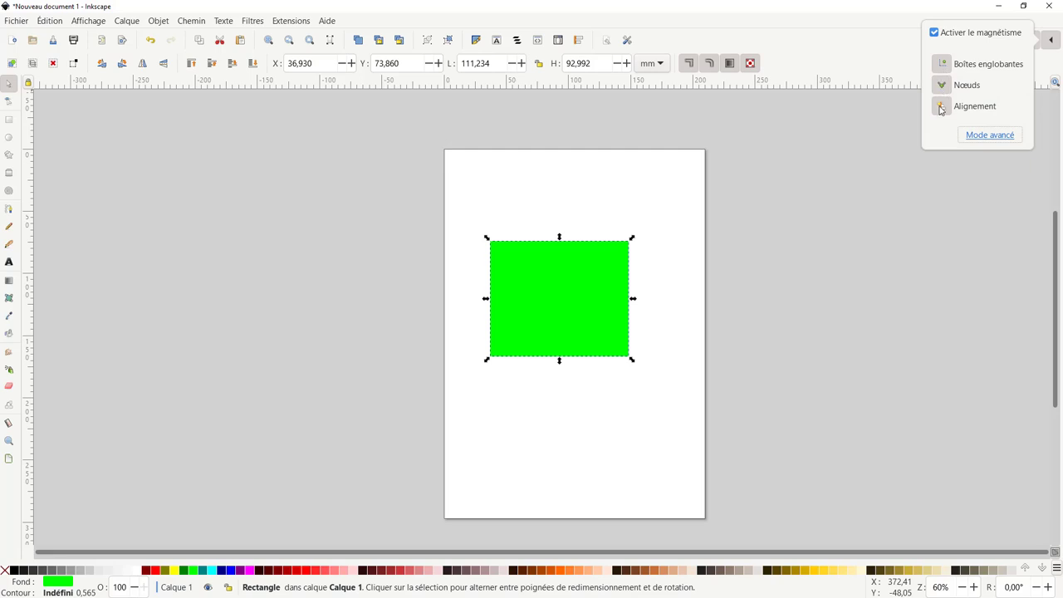
{"action": "left_click", "coordinate": [989, 138]}
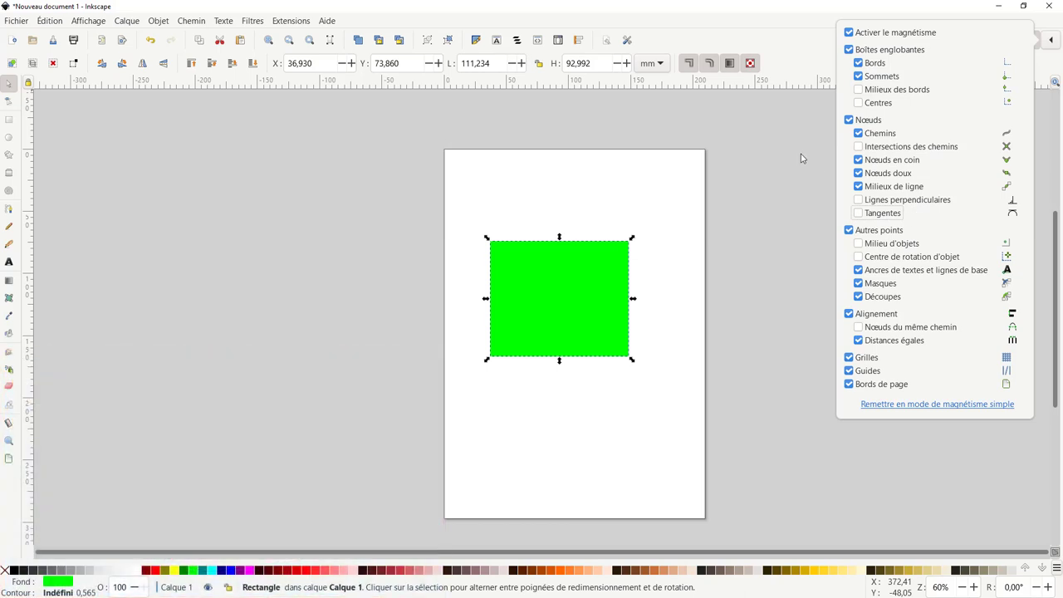
{"action": "left_click", "coordinate": [801, 158]}
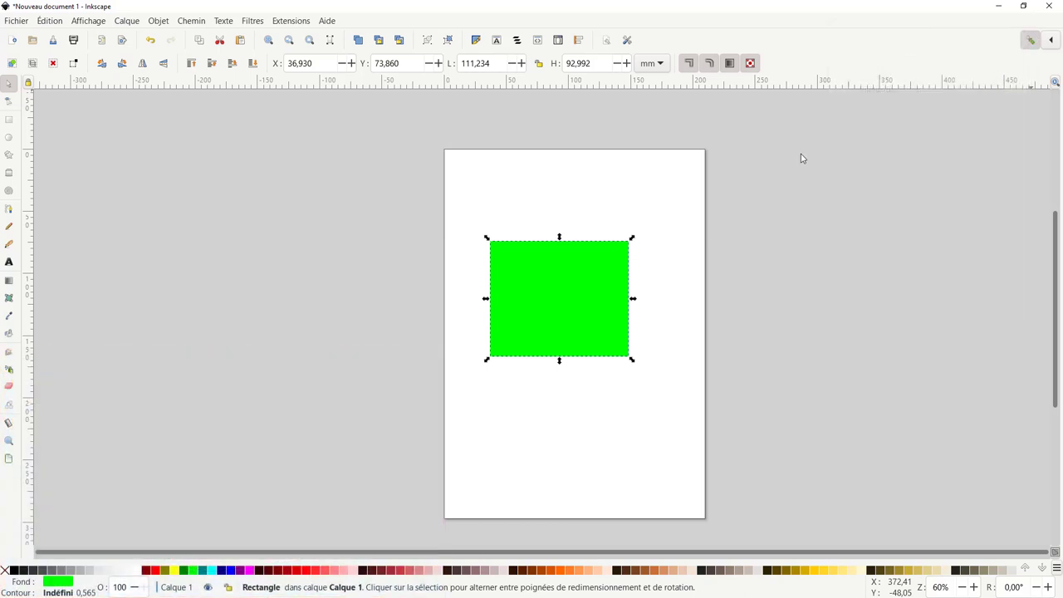